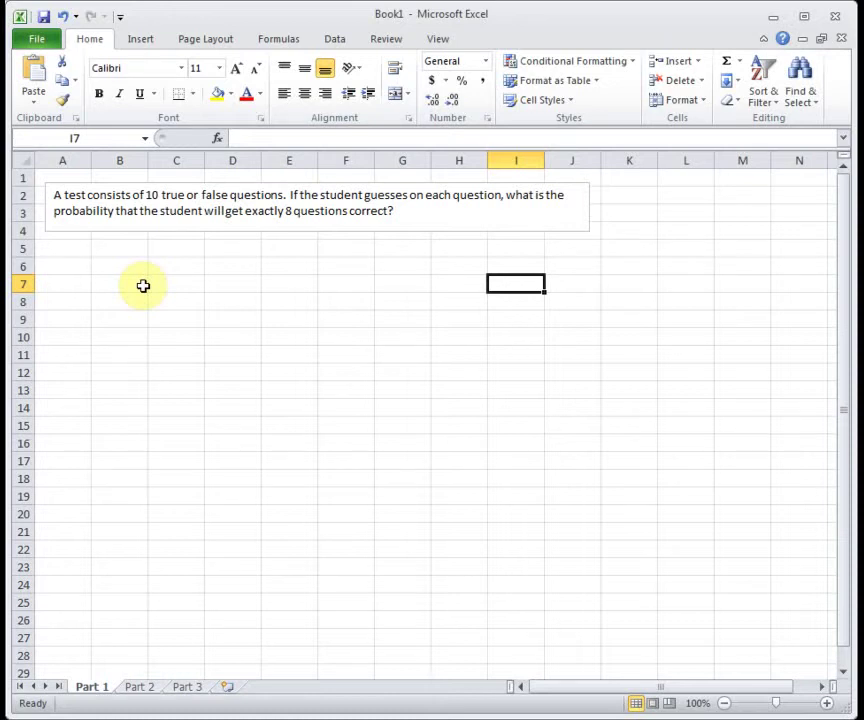
Label cell A6 on the Part 1 sheet as P(X=8)
{"action": "left_click", "coordinate": [87, 266]}
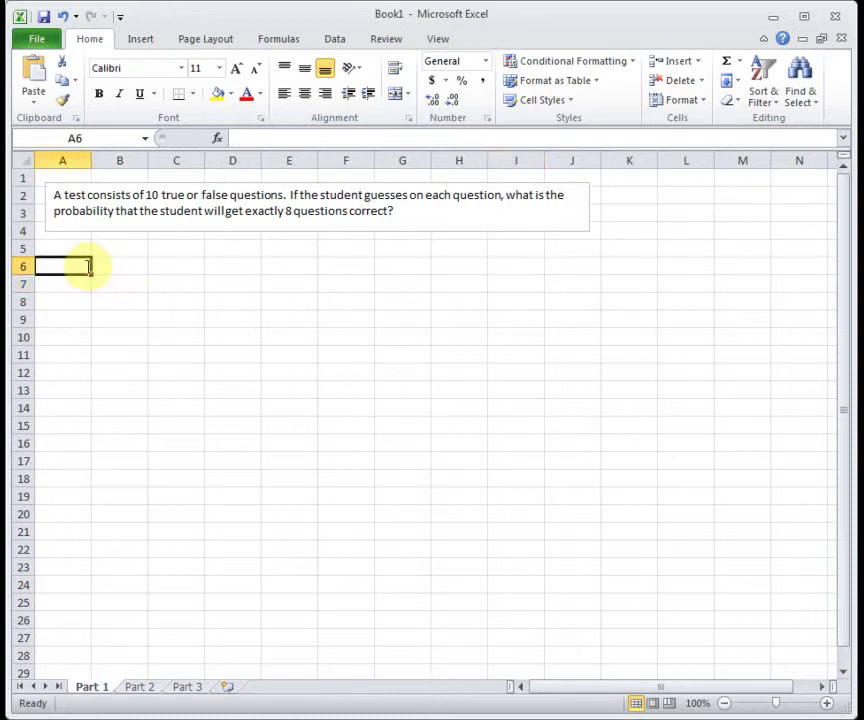
{"action": "type", "text": "P(X=8"}
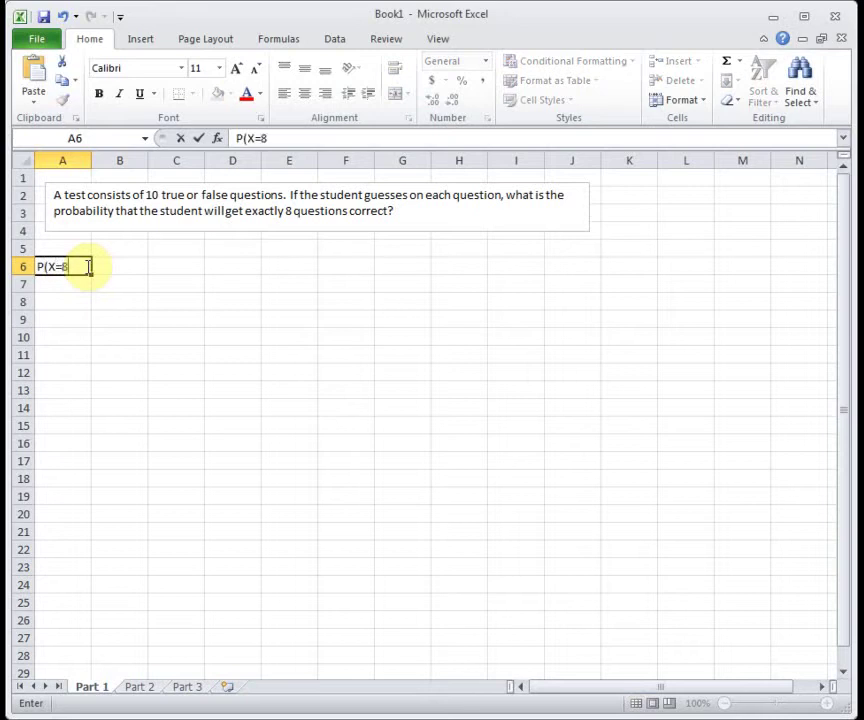
{"action": "type", "text": ")"}
Insert the BINOM.DIST function from the Statistical category into cell B6, beside the P(X=8) label
{"action": "left_click", "coordinate": [106, 265]}
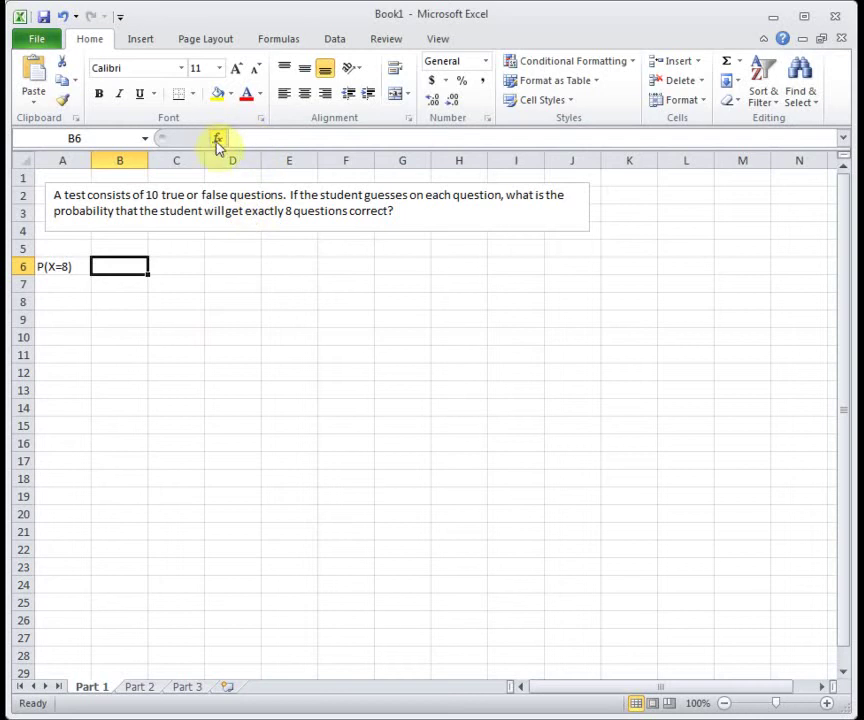
{"action": "type", "text": "="}
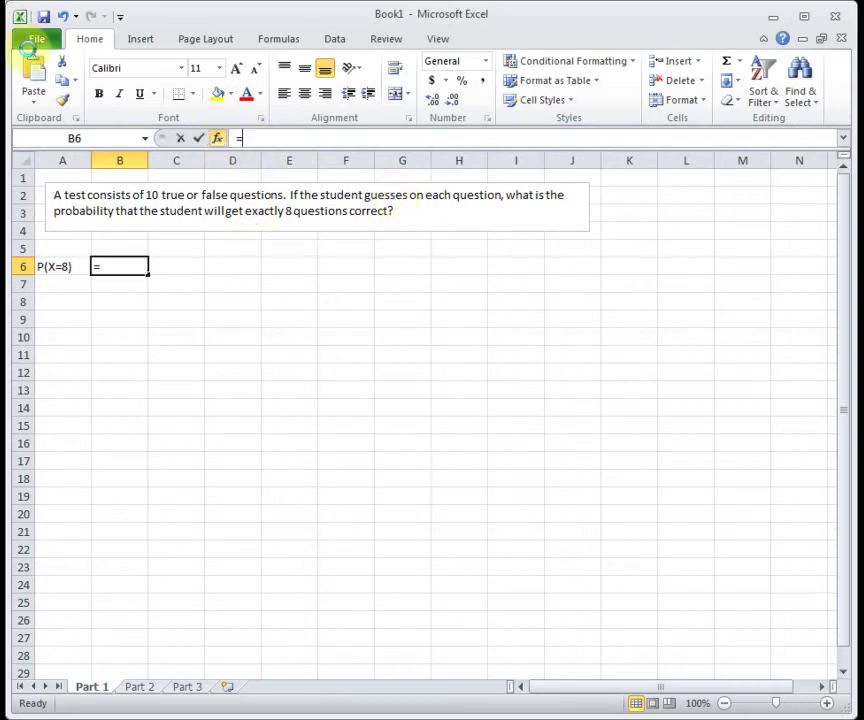
{"action": "left_click", "coordinate": [217, 138]}
{"action": "left_click", "coordinate": [556, 87]}
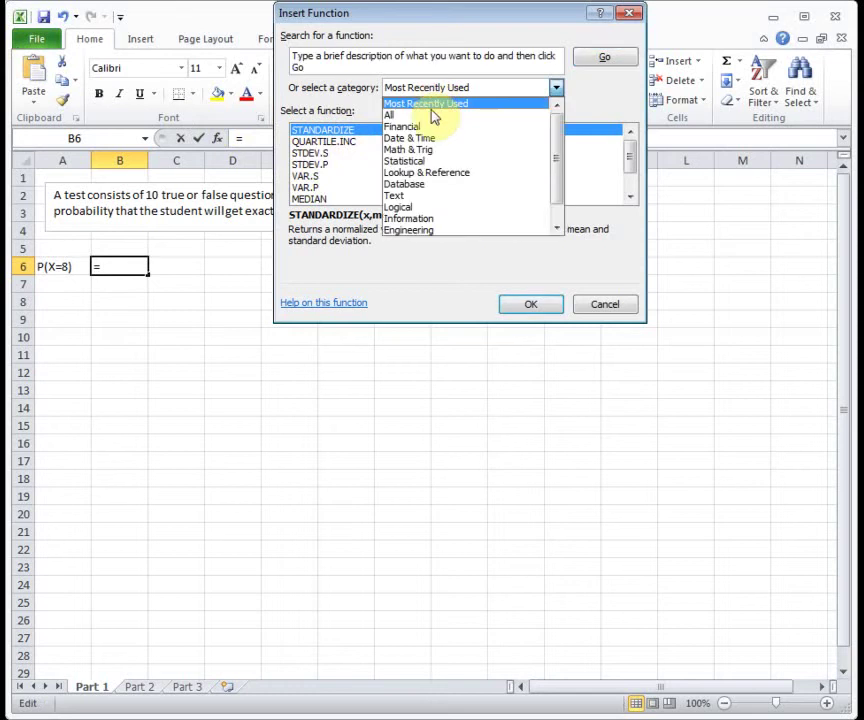
{"action": "left_click", "coordinate": [430, 161]}
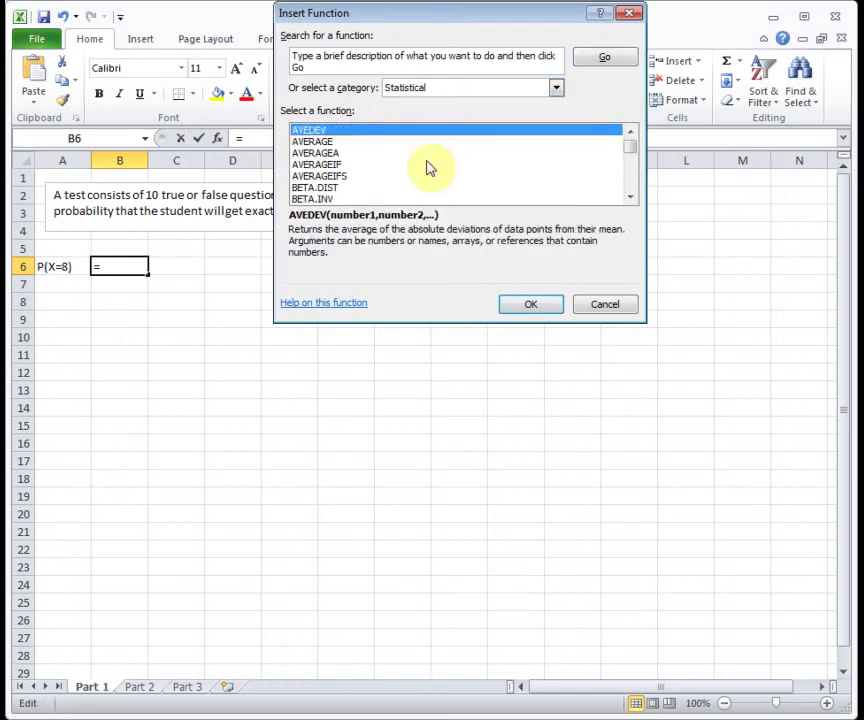
{"action": "left_click", "coordinate": [631, 196]}
{"action": "left_click", "coordinate": [631, 196]}
{"action": "left_click", "coordinate": [631, 196]}
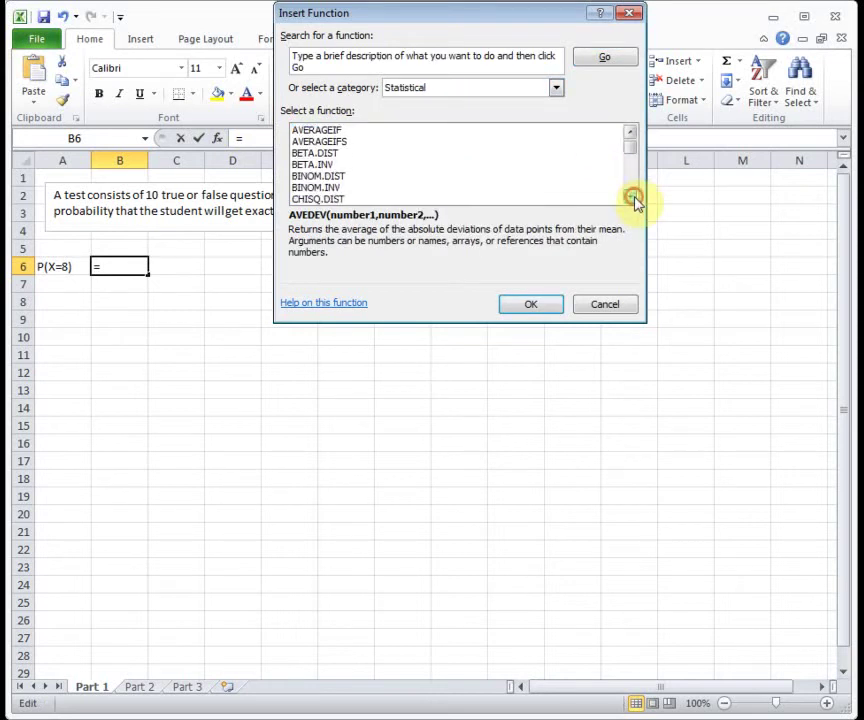
{"action": "left_click", "coordinate": [337, 177]}
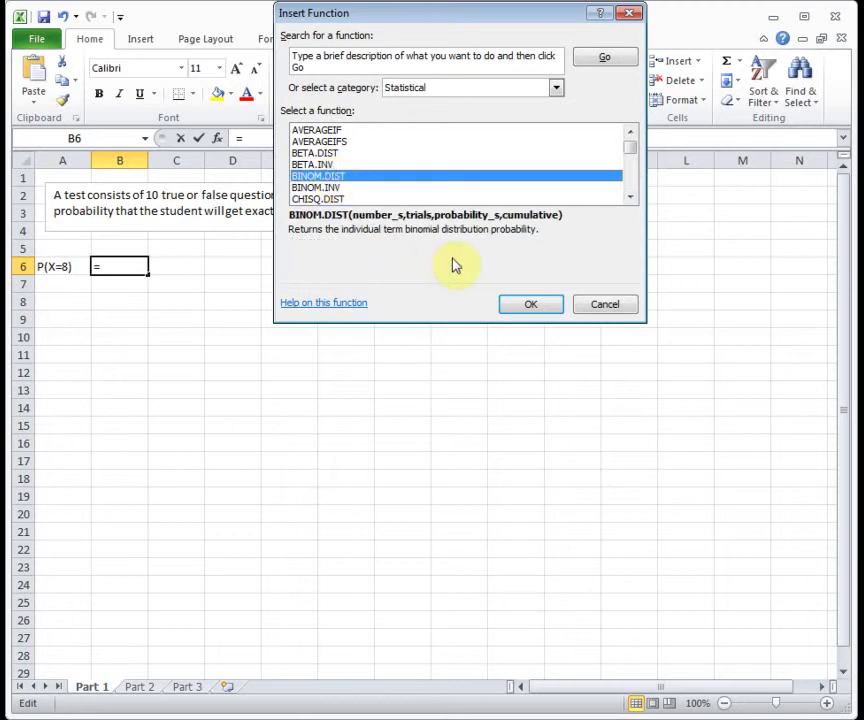
{"action": "left_click", "coordinate": [541, 306]}
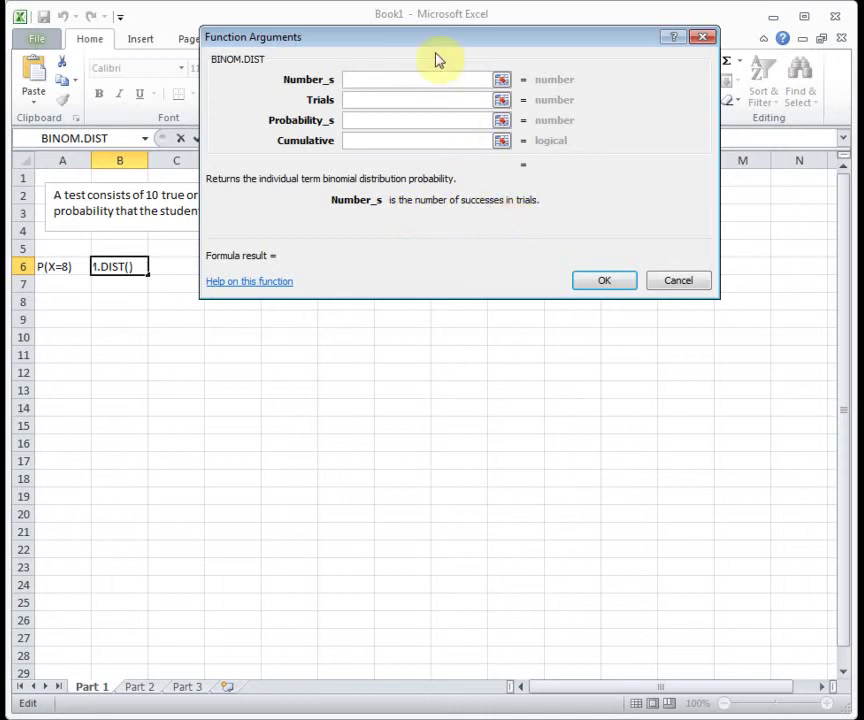
Complete the BINOM.DIST function in B6 with Number_s 8, Trials 10, Probability_s .5 and Cumulative false
{"action": "type", "text": "8"}
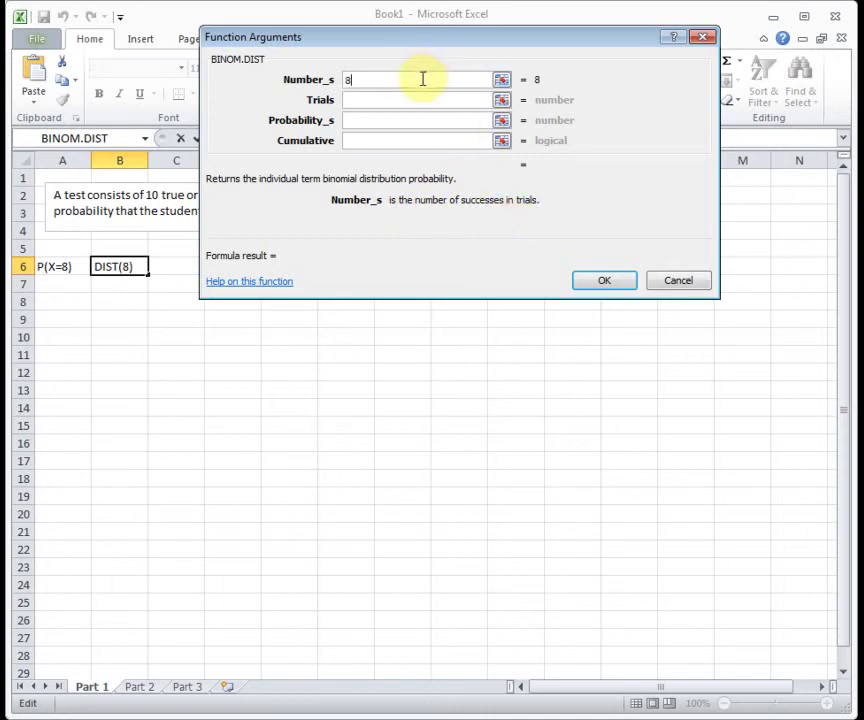
{"action": "left_click", "coordinate": [412, 103]}
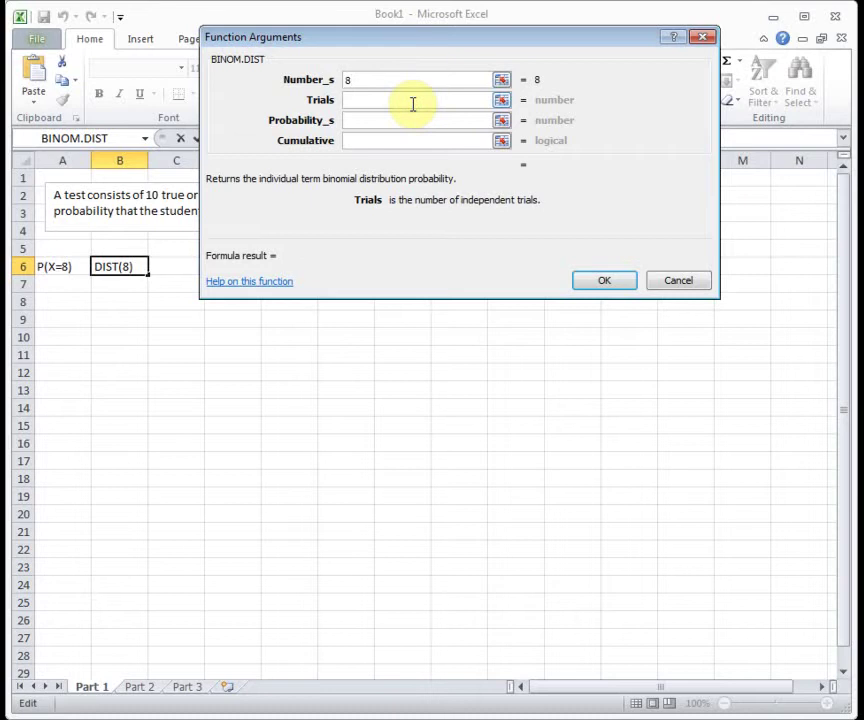
{"action": "type", "text": "10"}
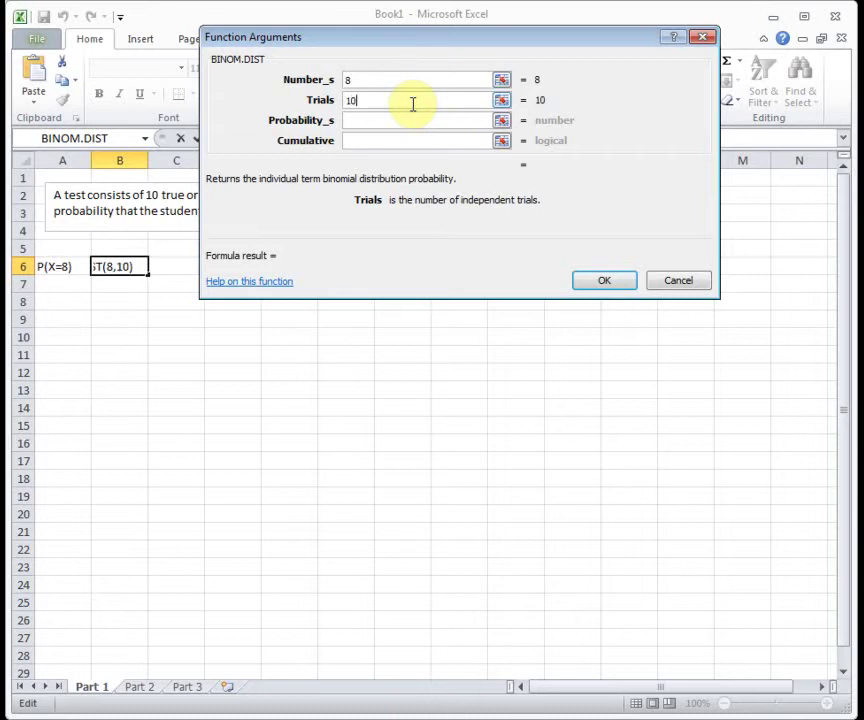
{"action": "left_click", "coordinate": [411, 119]}
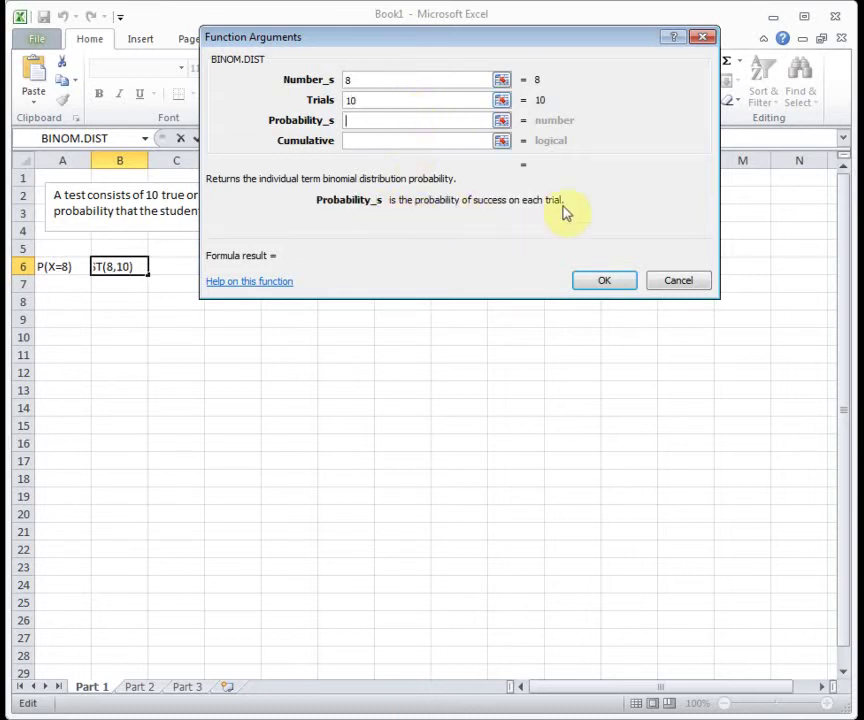
{"action": "type", "text": "."}
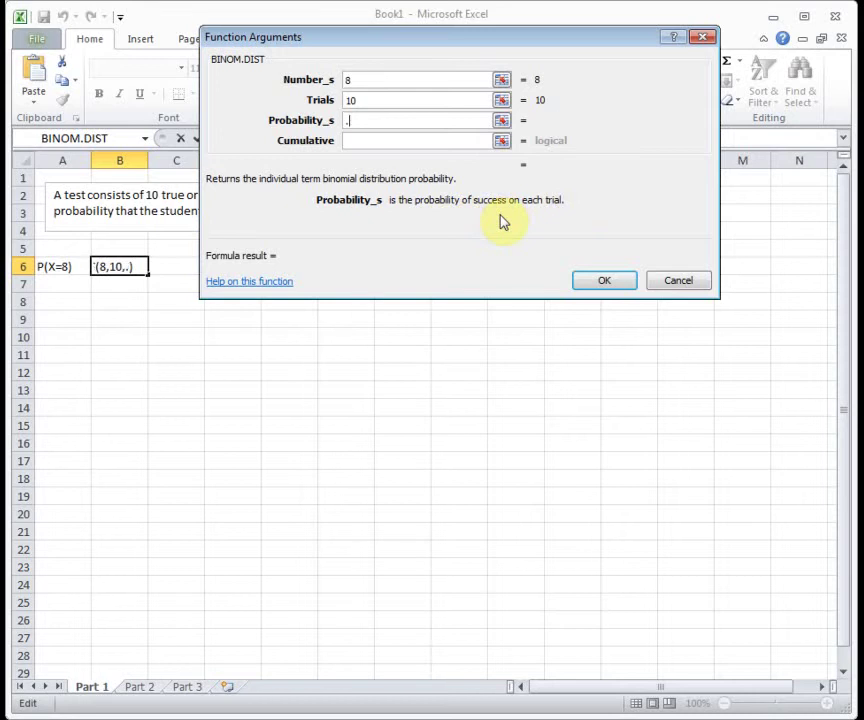
{"action": "type", "text": "5"}
{"action": "left_click", "coordinate": [449, 142]}
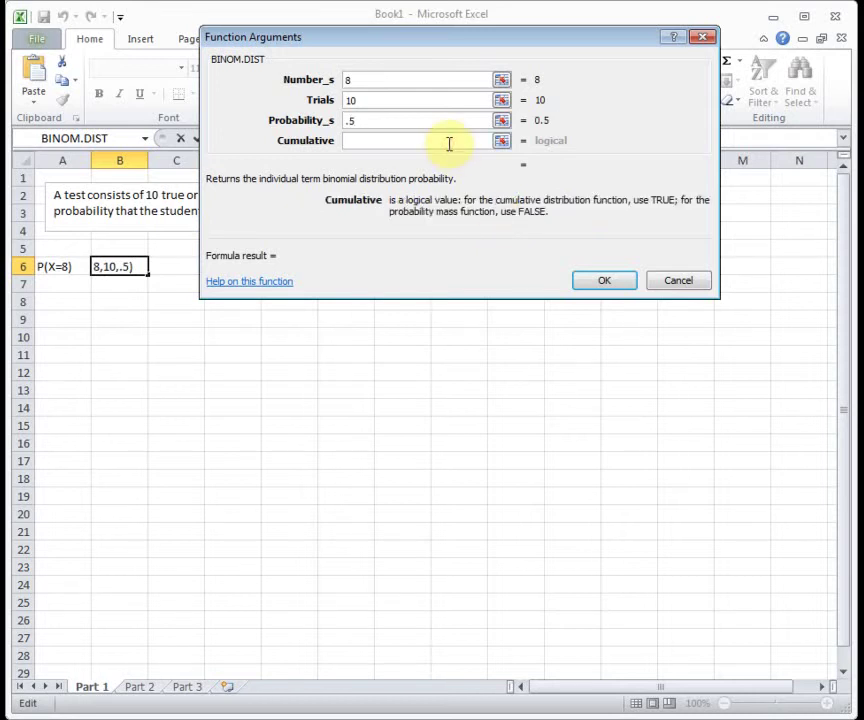
{"action": "type", "text": "fa"}
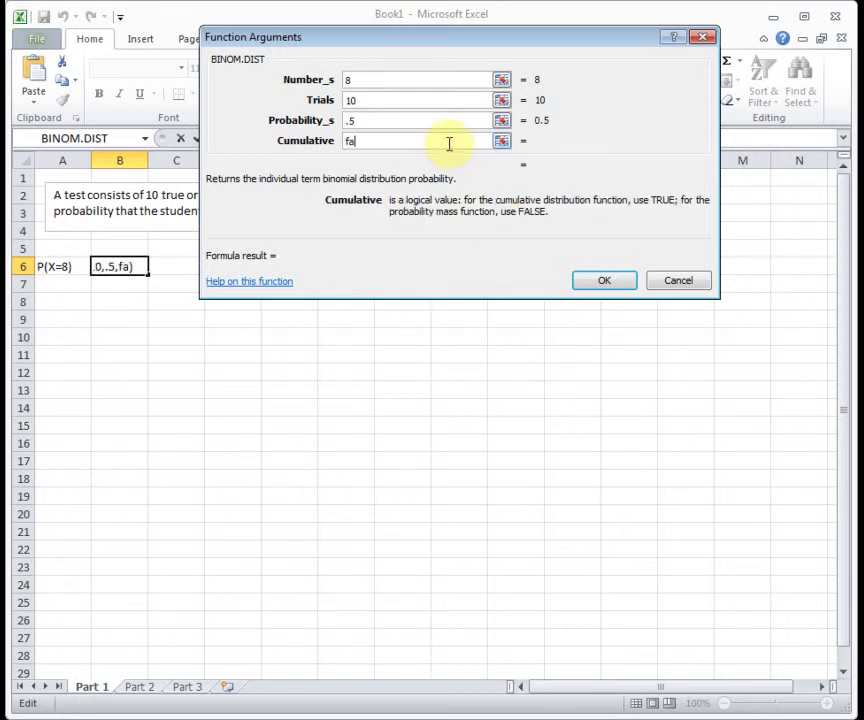
{"action": "type", "text": "lse"}
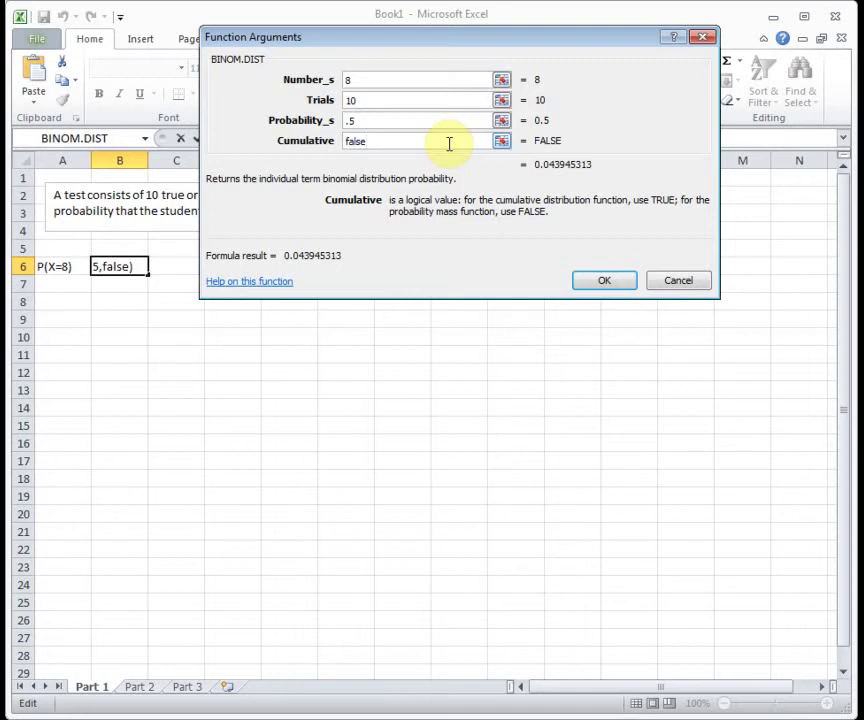
{"action": "left_click", "coordinate": [588, 281]}
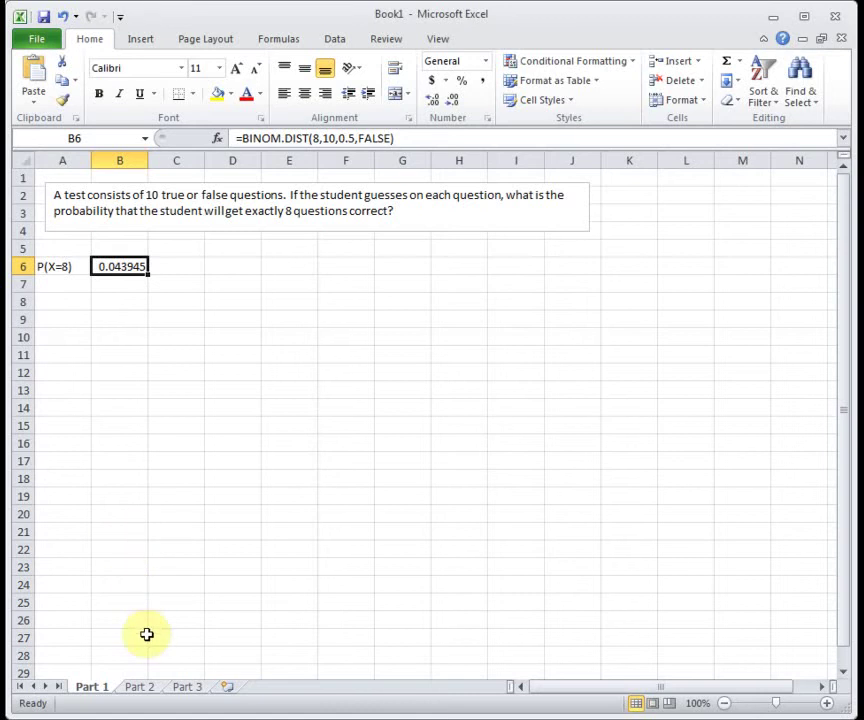
On the Part 2 sheet, enter the column headings X in A5 and P(X) in B5
{"action": "left_click", "coordinate": [147, 689]}
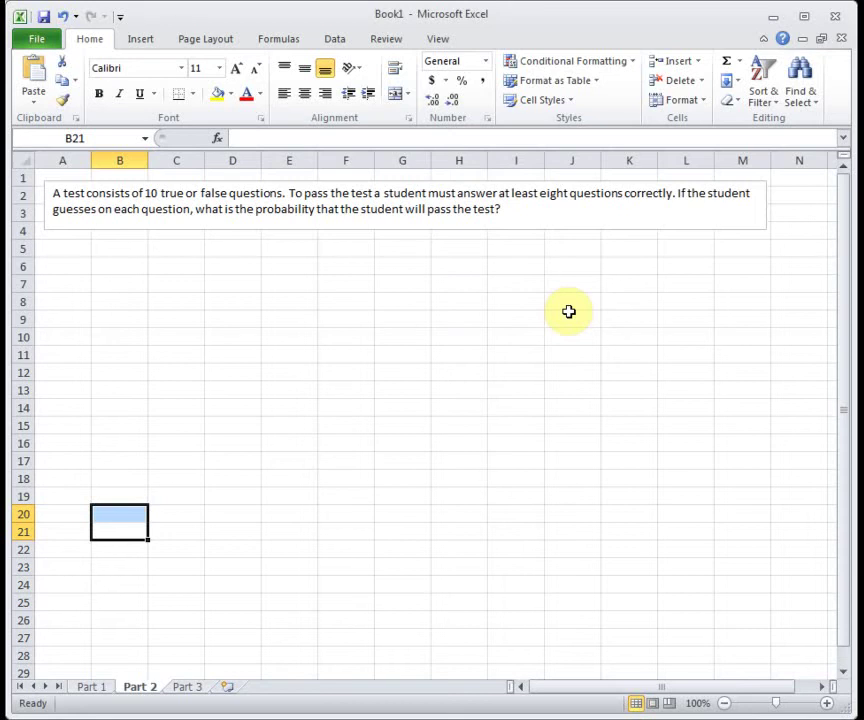
{"action": "left_click", "coordinate": [69, 247]}
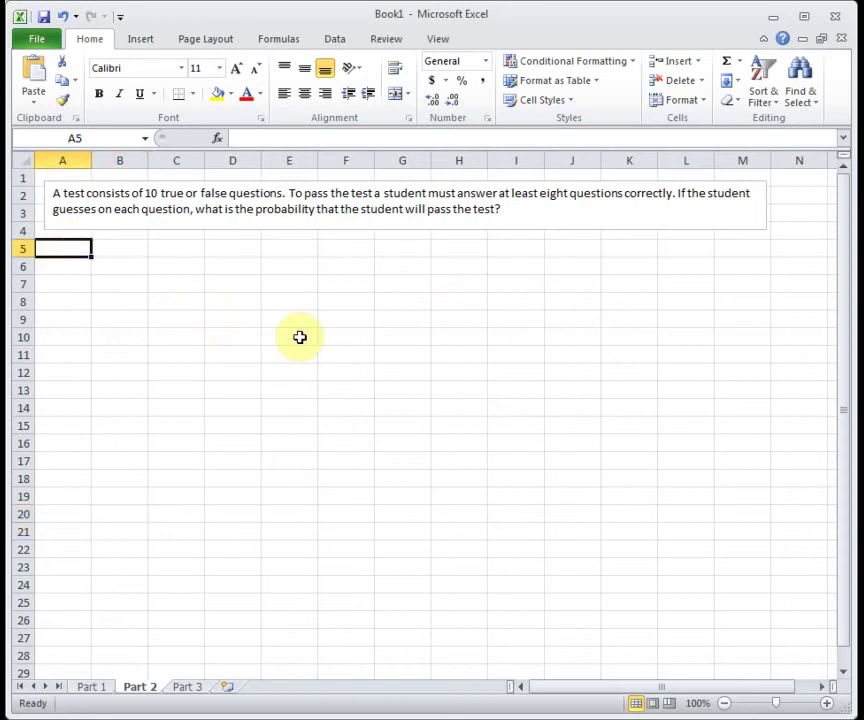
{"action": "type", "text": "X"}
{"action": "key", "text": "Tab"}
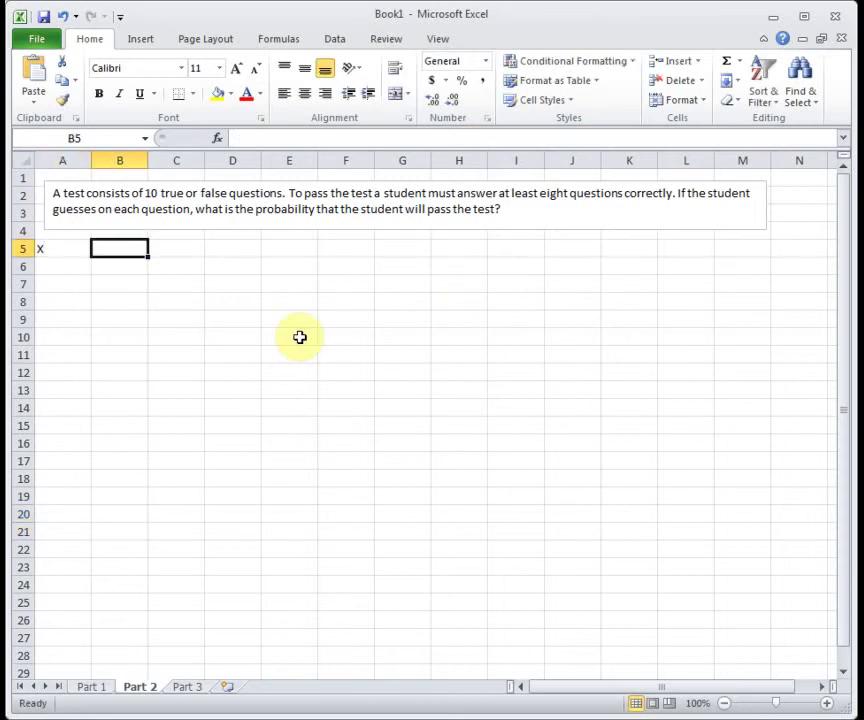
{"action": "type", "text": "P(X)"}
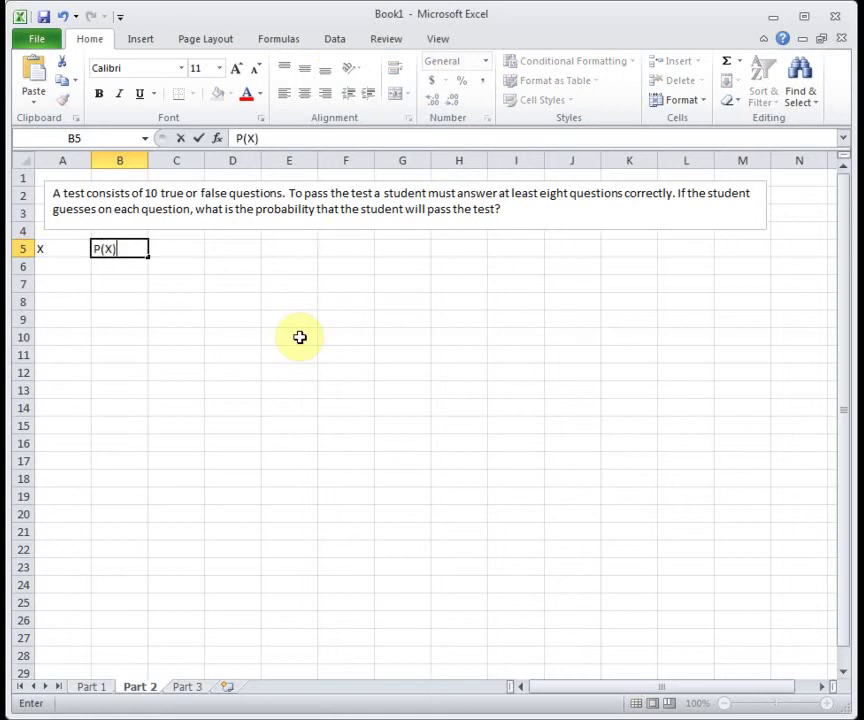
{"action": "key", "text": "Return"}
Fill the X column from A6 to A16 with the series 0 to 10, entering 0, 1 and 2 first
{"action": "key", "text": "Left"}
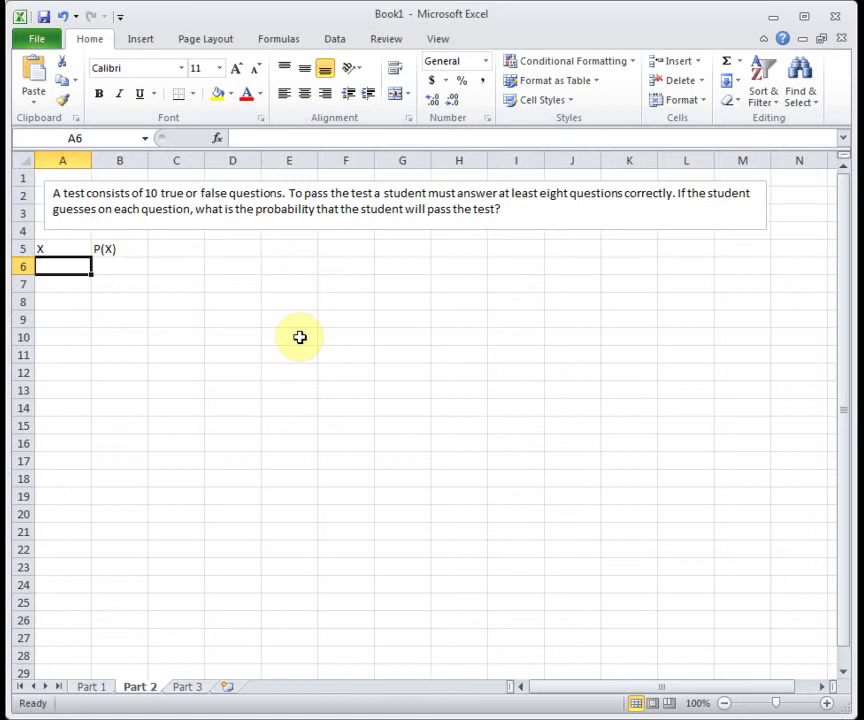
{"action": "type", "text": "0"}
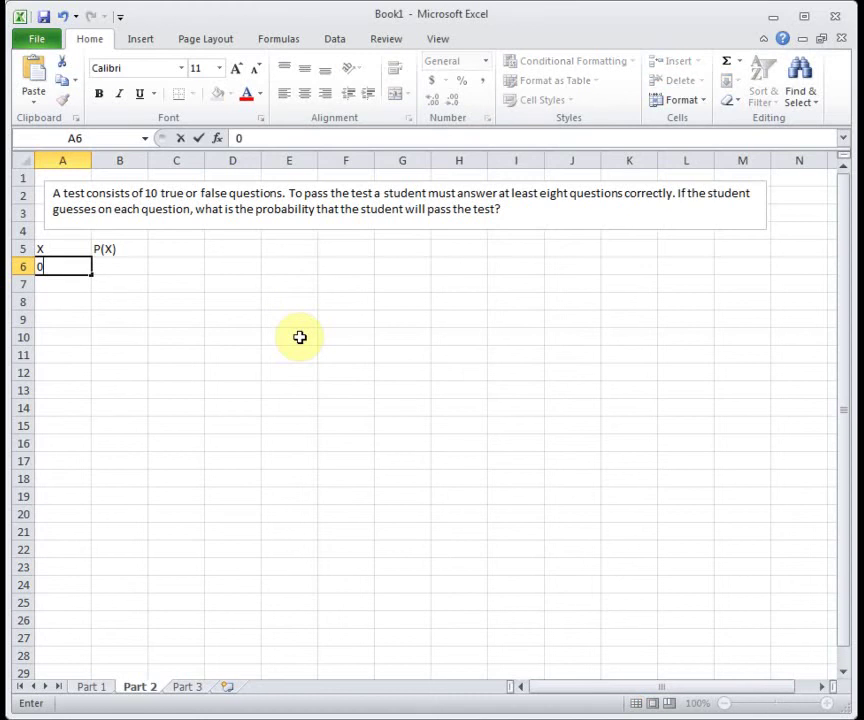
{"action": "key", "text": "Return"}
{"action": "type", "text": "1"}
{"action": "key", "text": "Return"}
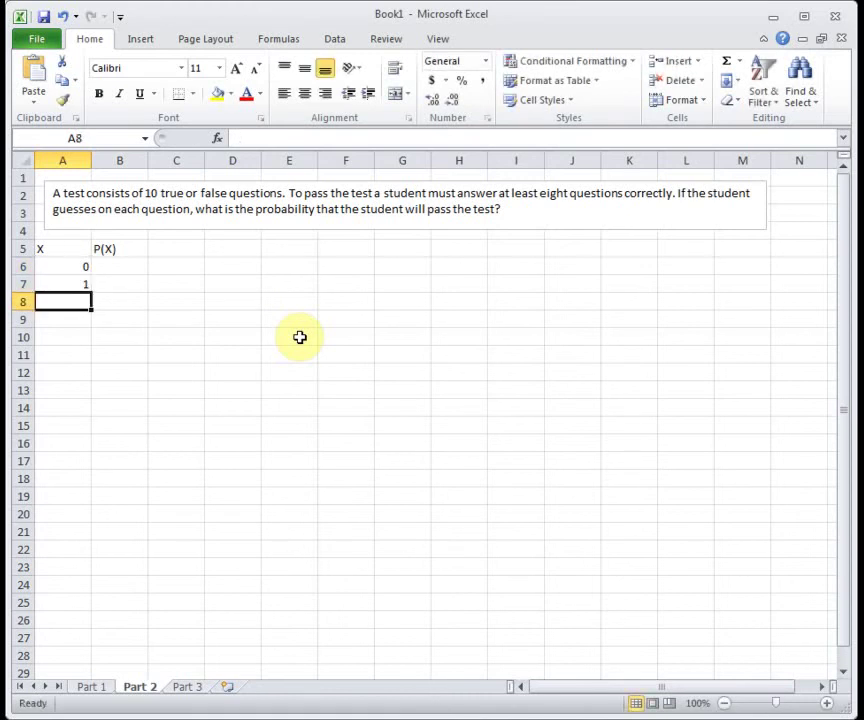
{"action": "type", "text": "2"}
{"action": "key", "text": "Return"}
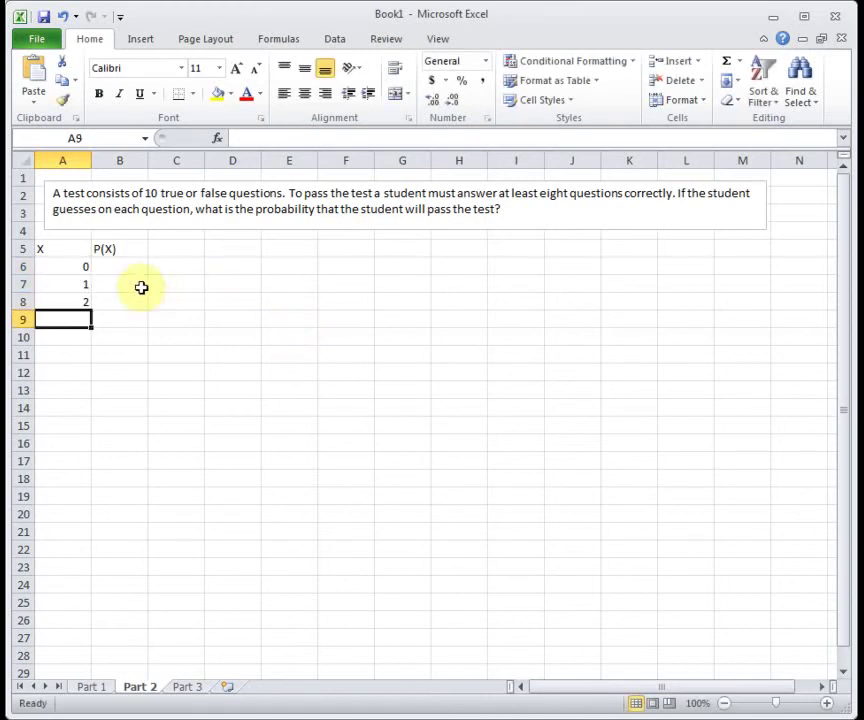
{"action": "left_click_drag", "start_coordinate": [68, 283], "coordinate": [87, 457]}
Insert the statistical function BINOM.DIST into cell B6, the first cell under the P(X) heading
{"action": "left_click", "coordinate": [95, 264]}
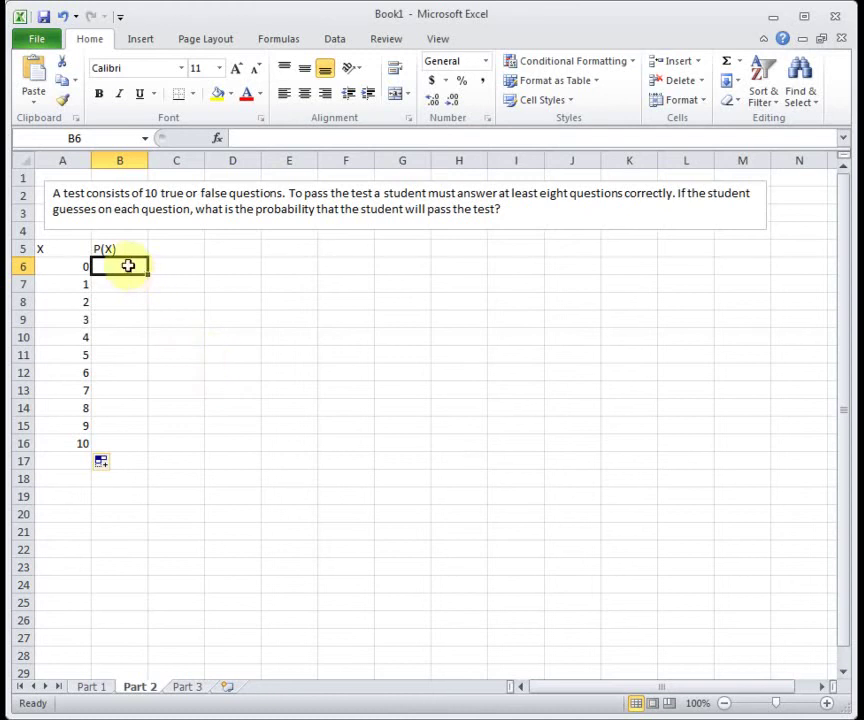
{"action": "left_click", "coordinate": [220, 137]}
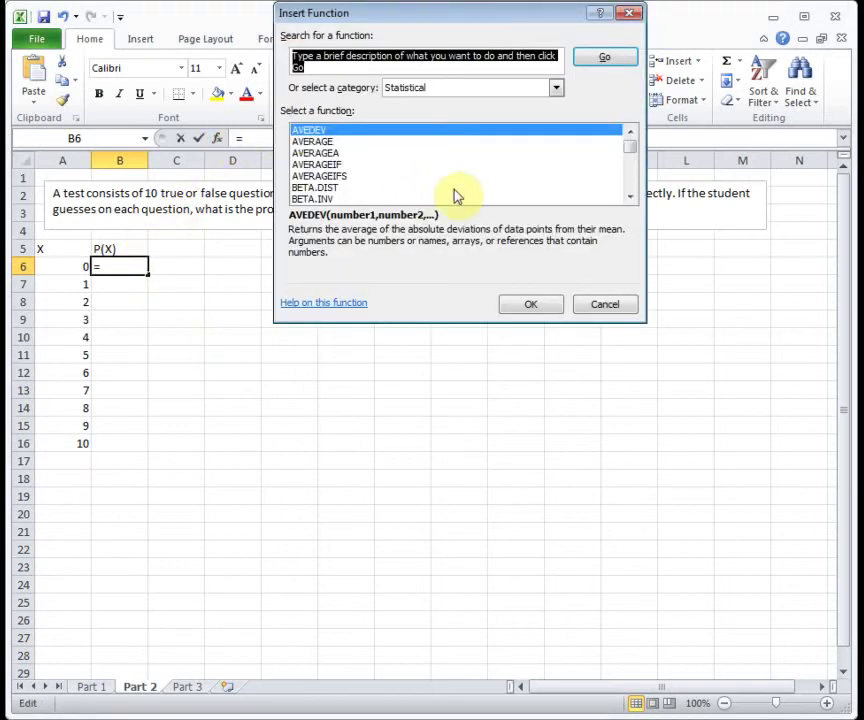
{"action": "left_click", "coordinate": [631, 197]}
{"action": "left_click", "coordinate": [634, 199]}
{"action": "left_click", "coordinate": [634, 199]}
{"action": "left_click", "coordinate": [634, 199]}
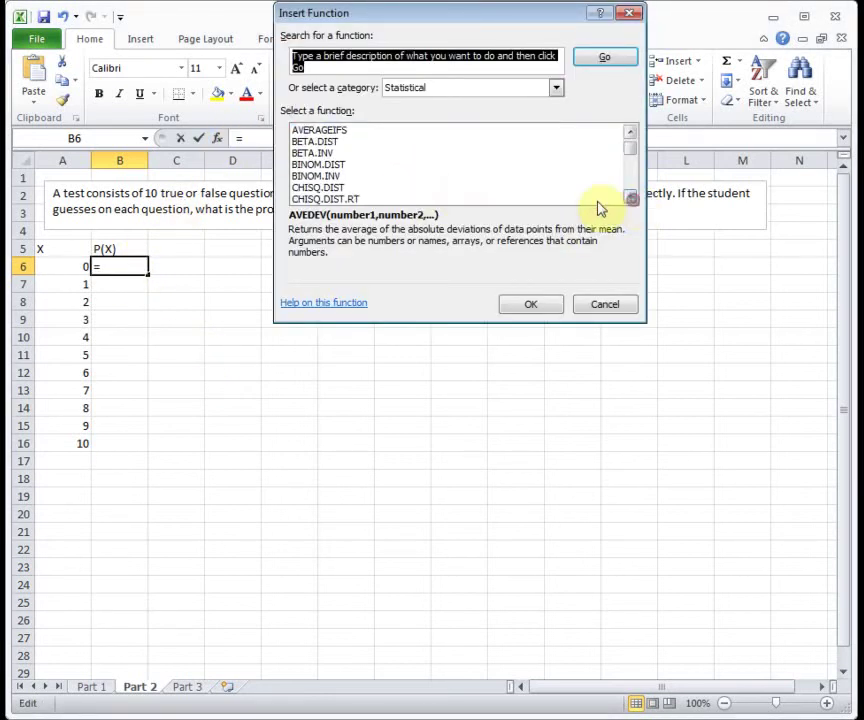
{"action": "left_click", "coordinate": [361, 165]}
{"action": "left_click", "coordinate": [517, 300]}
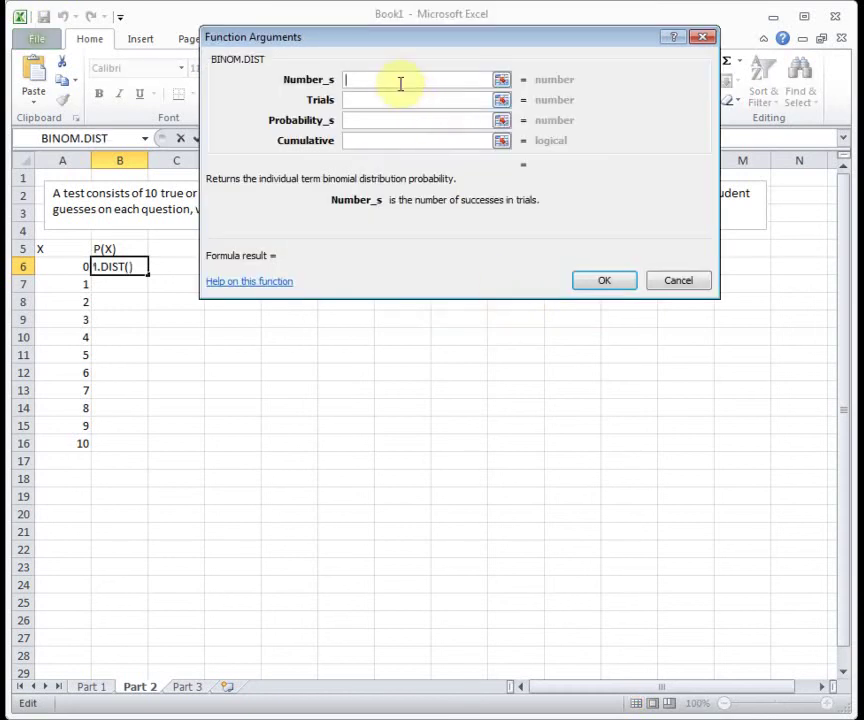
Complete BINOM.DIST in B6 with Number_s A6, Trials 10, Probability_s .5 and Cumulative false, and fill the formula down to B16
{"action": "left_click", "coordinate": [62, 267]}
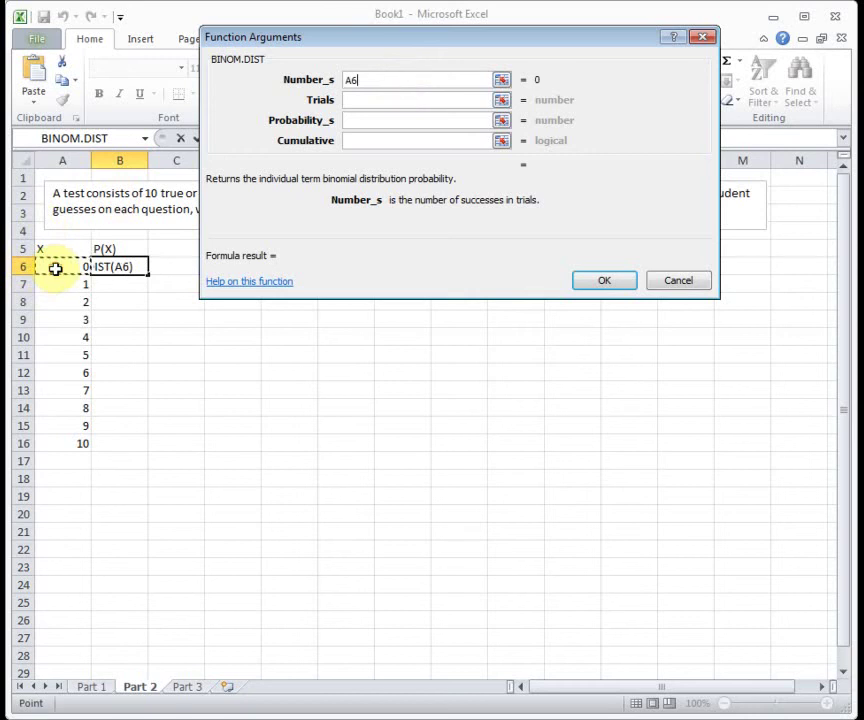
{"action": "left_click", "coordinate": [405, 100]}
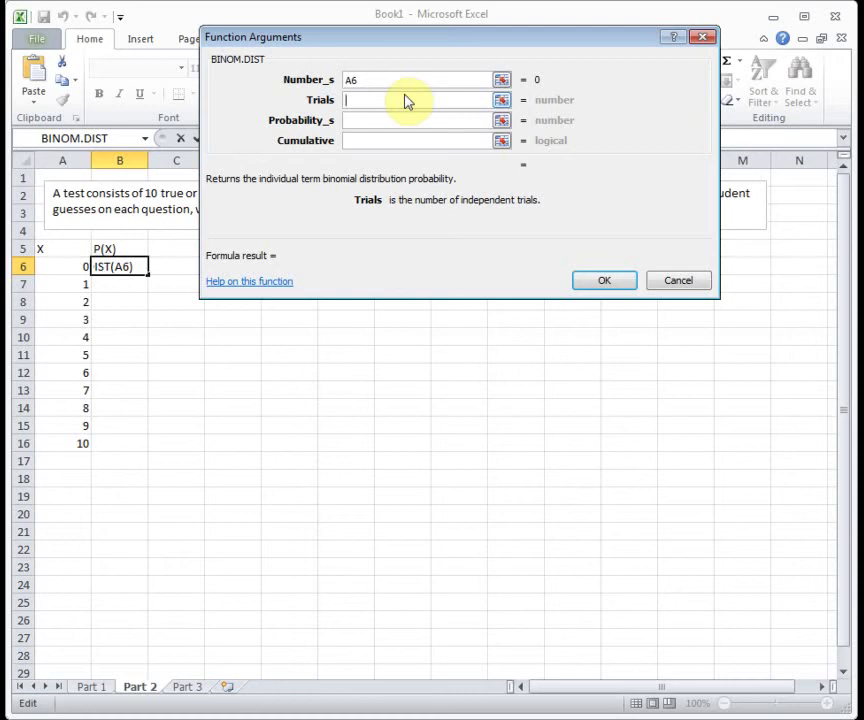
{"action": "type", "text": "10"}
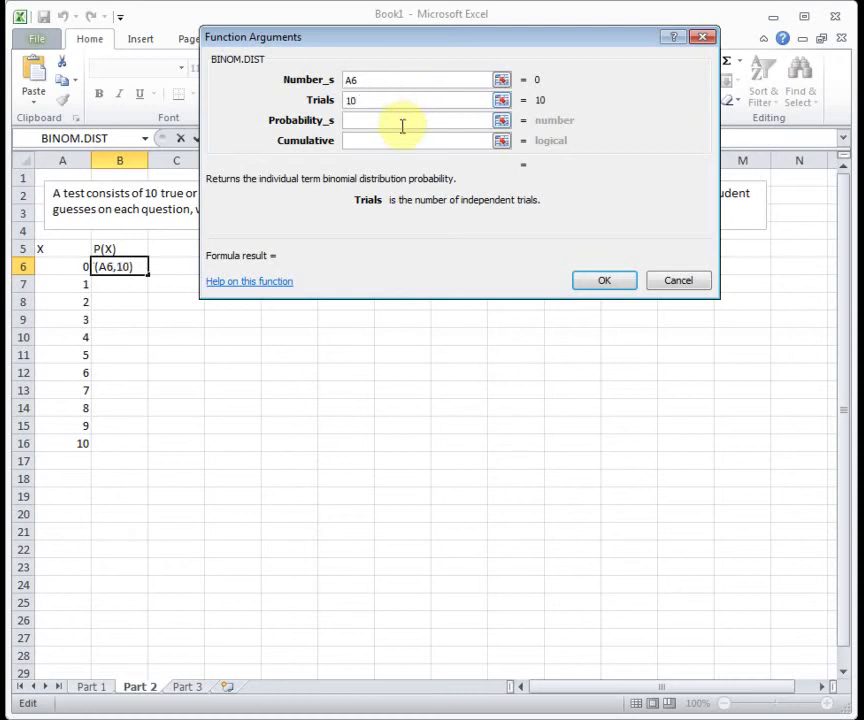
{"action": "left_click", "coordinate": [402, 122]}
{"action": "type", "text": ".5"}
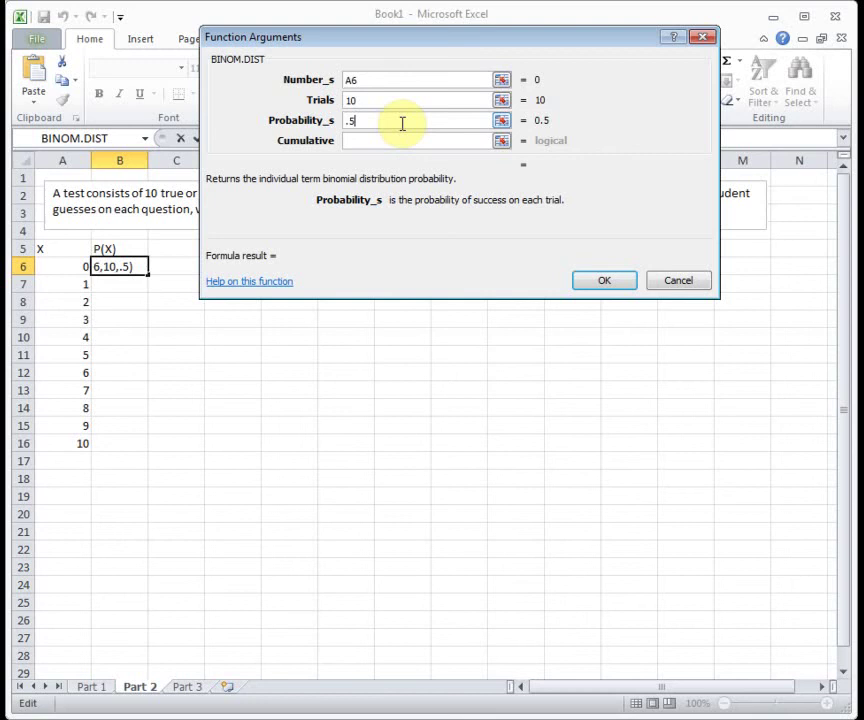
{"action": "left_click", "coordinate": [400, 141]}
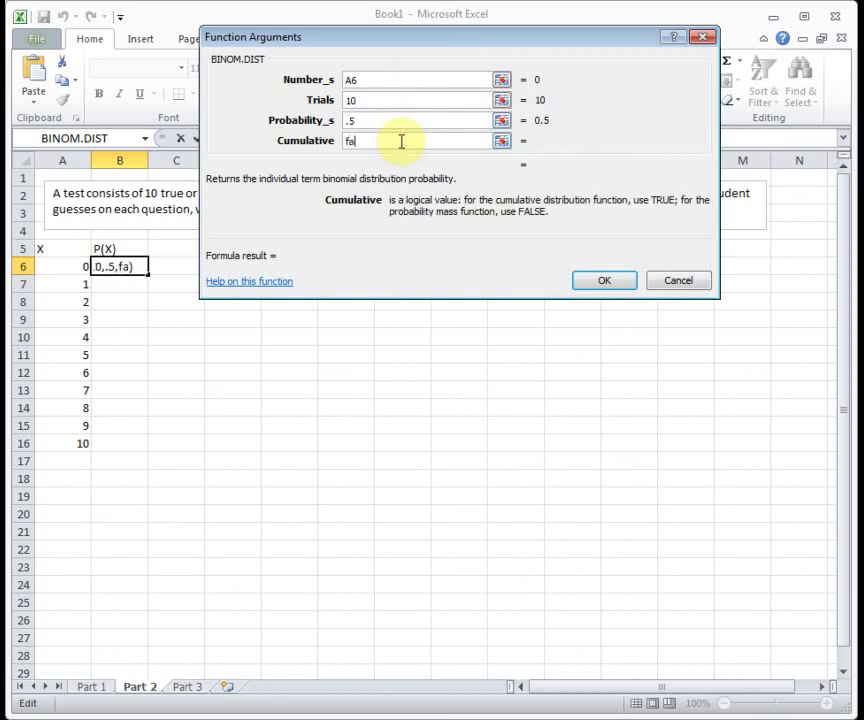
{"action": "type", "text": "lse"}
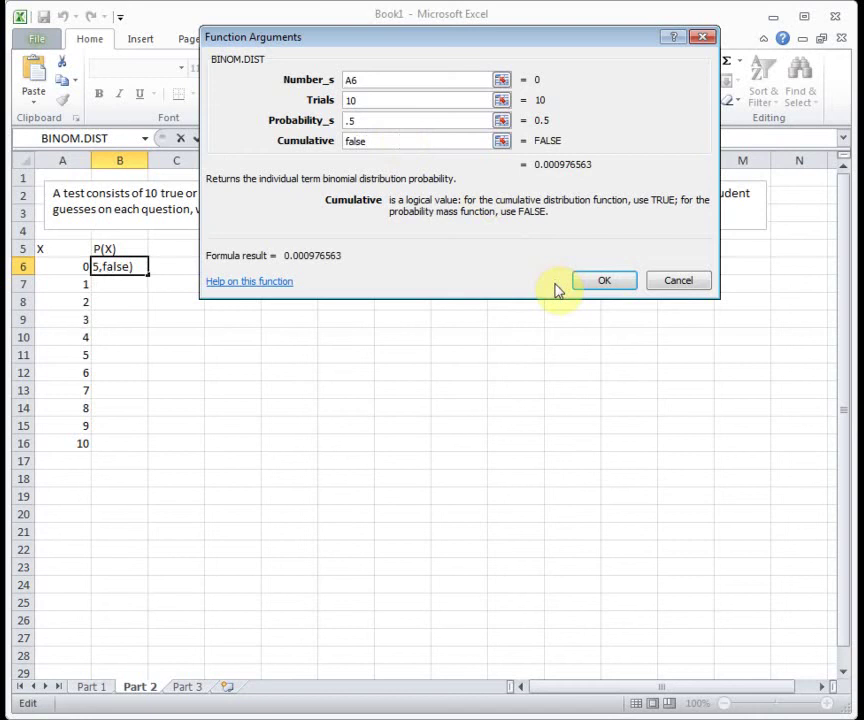
{"action": "left_click", "coordinate": [586, 282]}
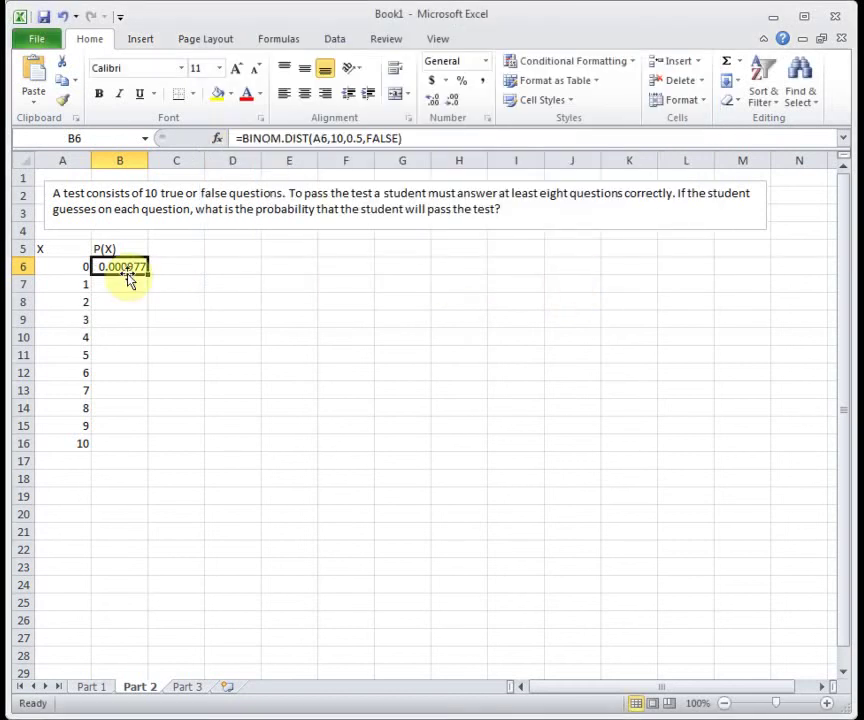
{"action": "left_click_drag", "start_coordinate": [148, 271], "coordinate": [146, 448]}
{"action": "left_click", "coordinate": [229, 455]}
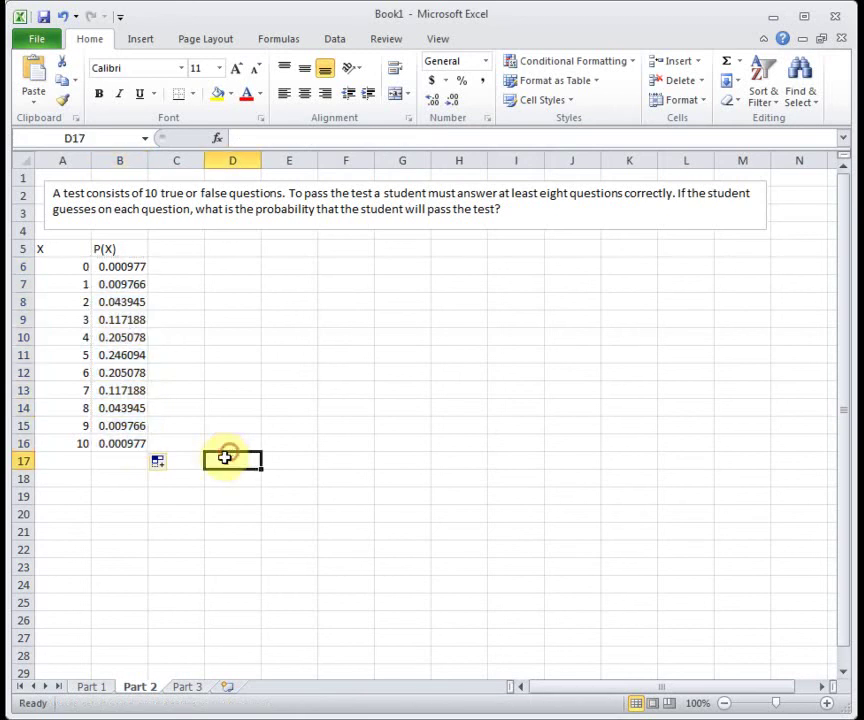
Total the P(X) column in B17 with a SUM formula over B6:B16
{"action": "left_click", "coordinate": [113, 463]}
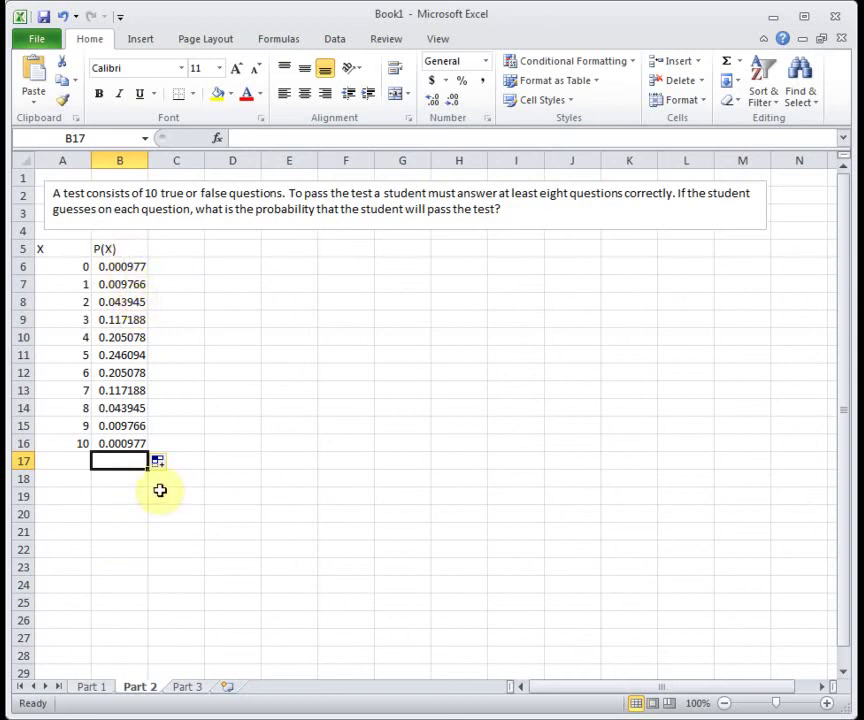
{"action": "type", "text": "=sum("}
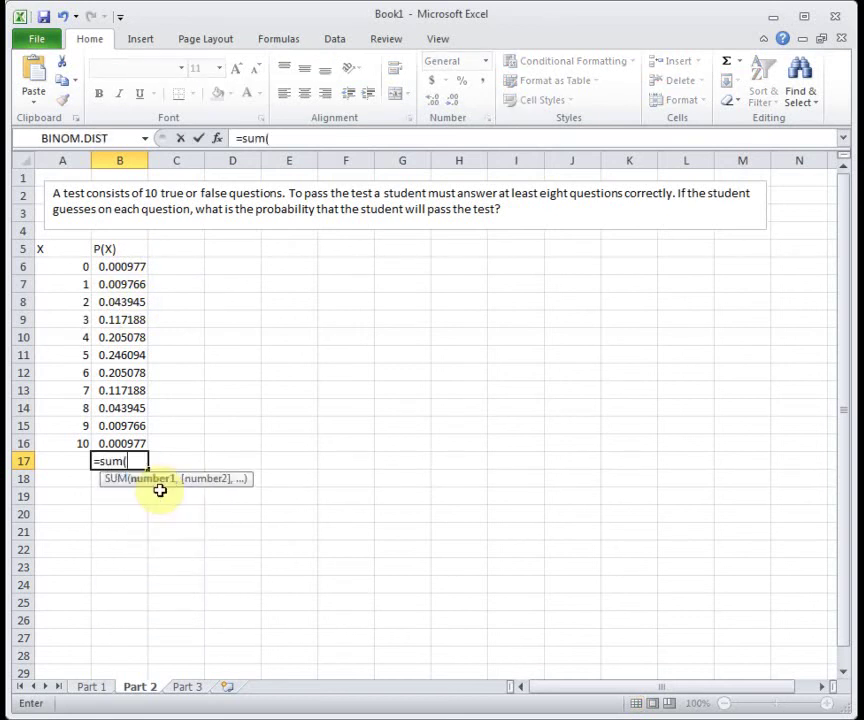
{"action": "left_click_drag", "start_coordinate": [110, 265], "coordinate": [119, 437]}
{"action": "type", "text": ")"}
{"action": "key", "text": "Return"}
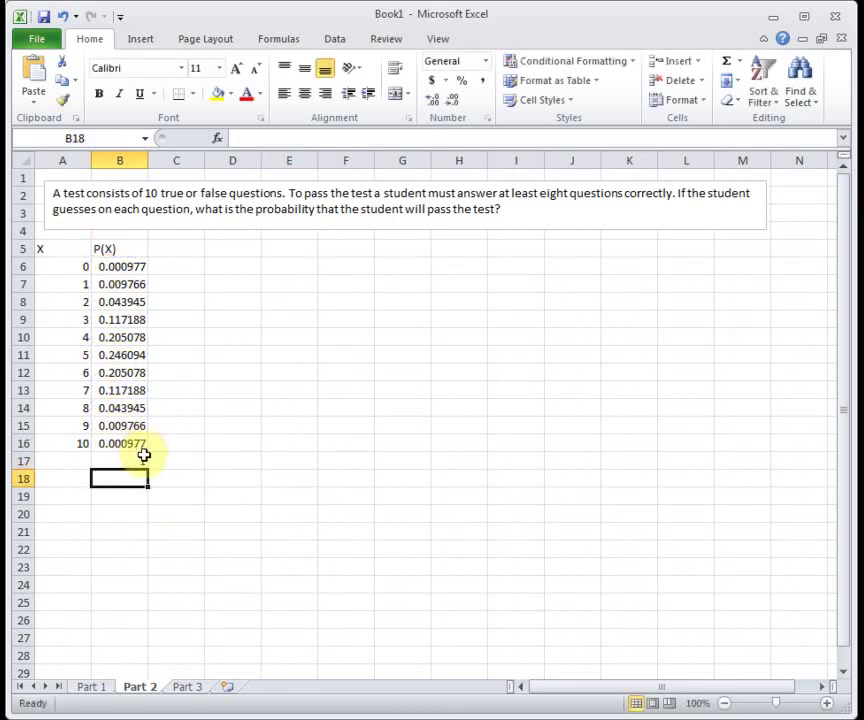
Enter the label P(X>=8) in cell D6
{"action": "left_click", "coordinate": [236, 270]}
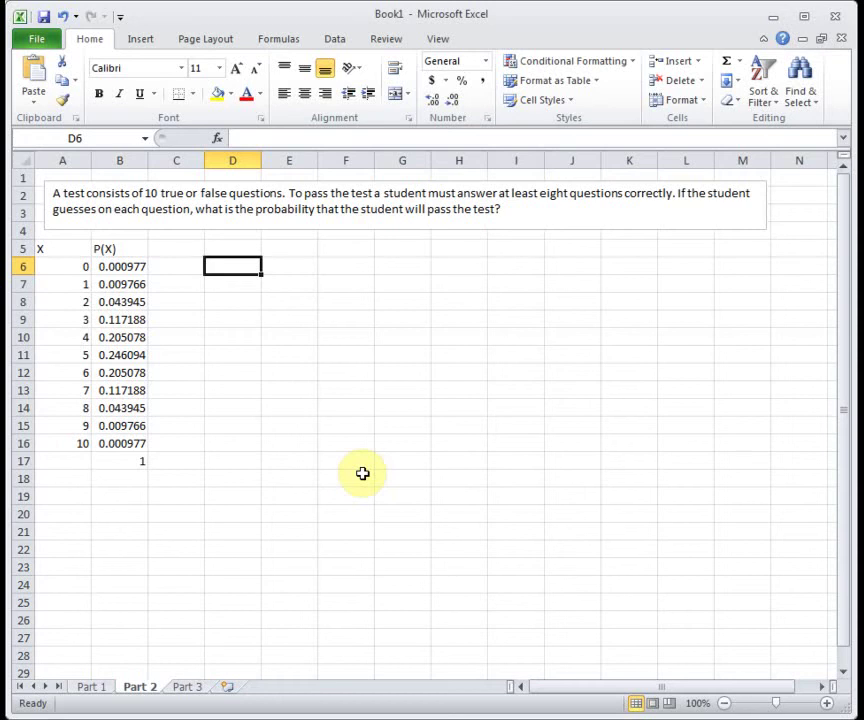
{"action": "type", "text": "P(X"}
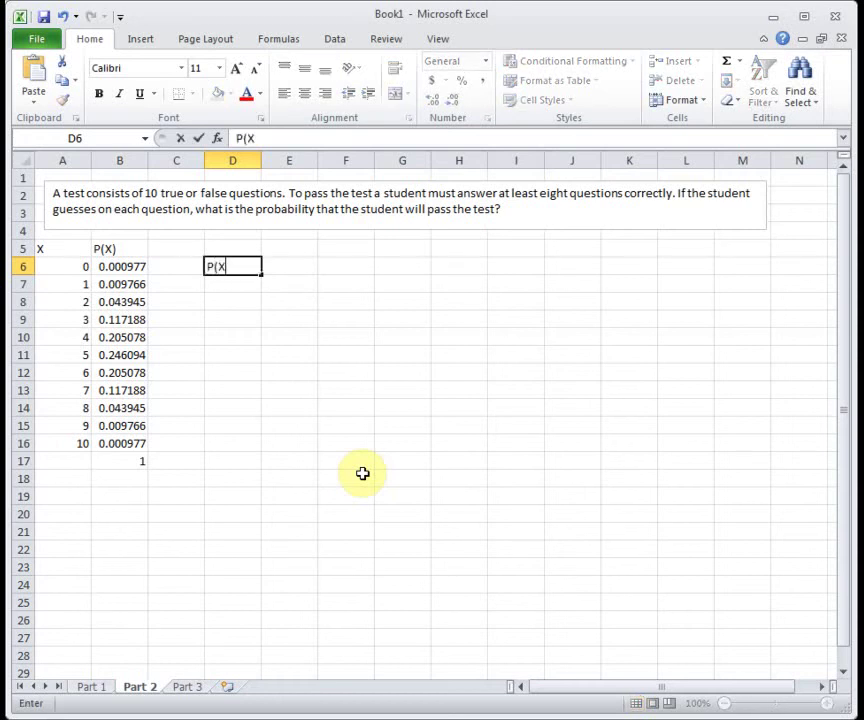
{"action": "type", "text": ">=8)"}
{"action": "left_click", "coordinate": [295, 262]}
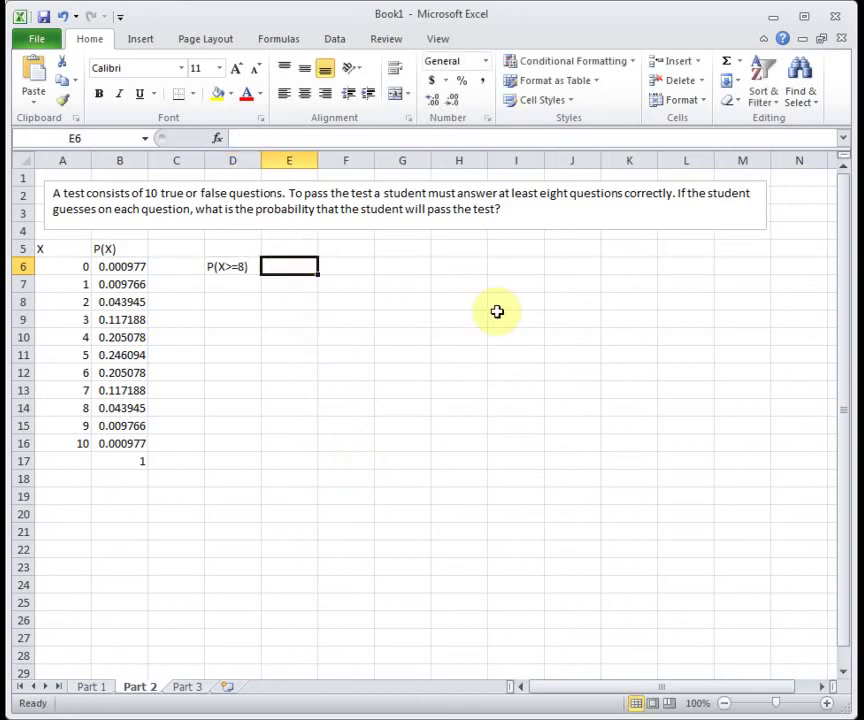
Check the P(X) cells for X values 8, 9 and 10, and enter =sum(B14:B16) in E6 beside the P(X>=8) label
{"action": "left_click", "coordinate": [139, 409]}
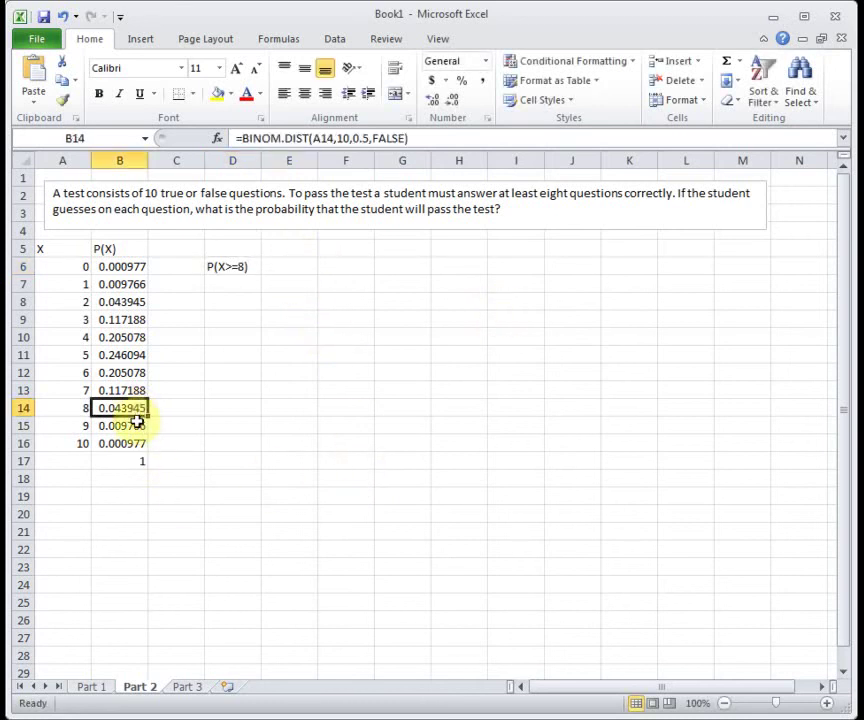
{"action": "left_click", "coordinate": [137, 426]}
{"action": "left_click", "coordinate": [139, 443]}
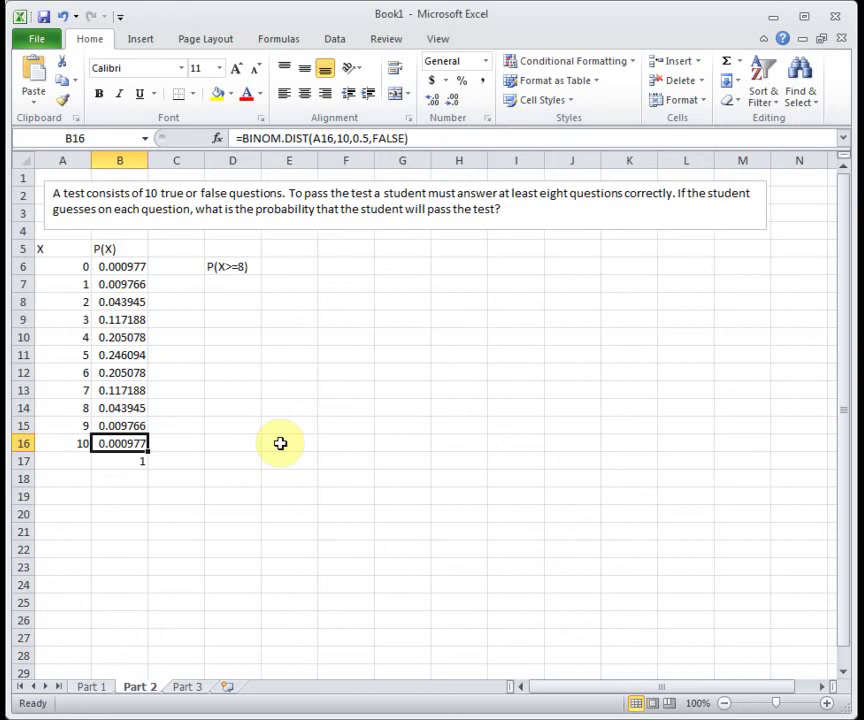
{"action": "left_click", "coordinate": [284, 267]}
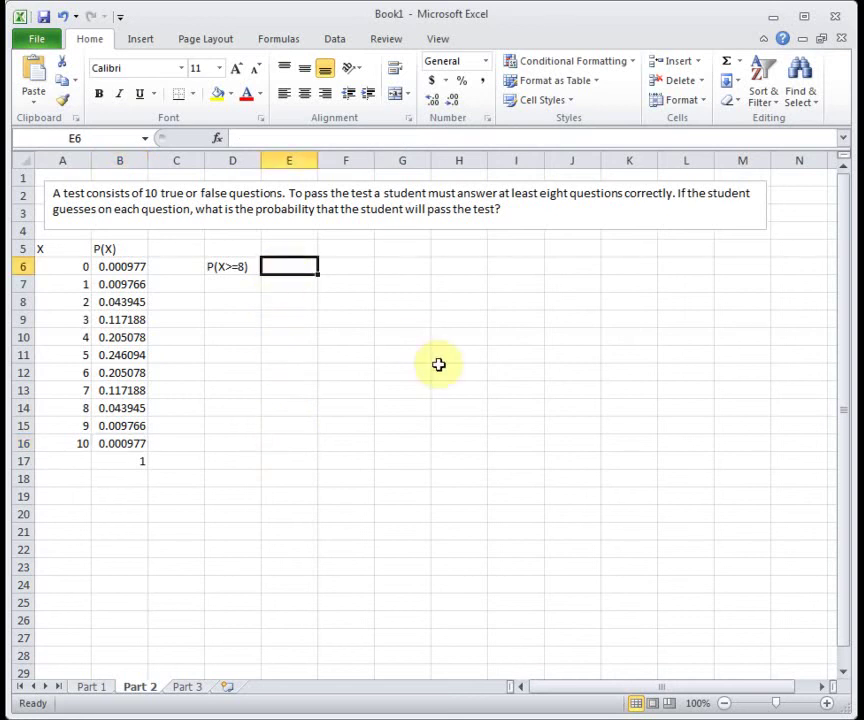
{"action": "type", "text": "=sum"}
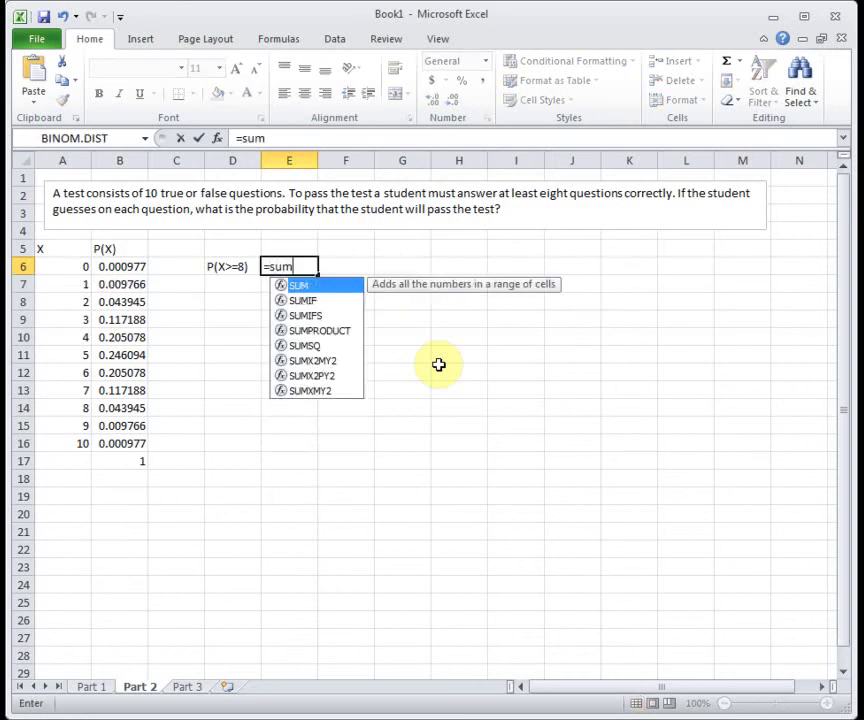
{"action": "type", "text": "("}
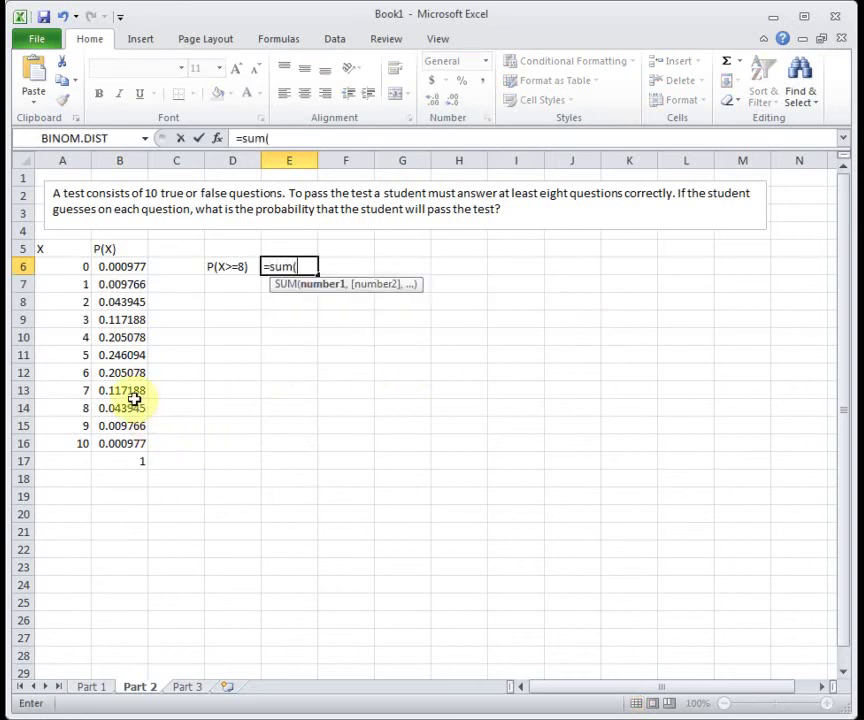
{"action": "left_click_drag", "start_coordinate": [134, 408], "coordinate": [135, 441]}
{"action": "type", "text": ")"}
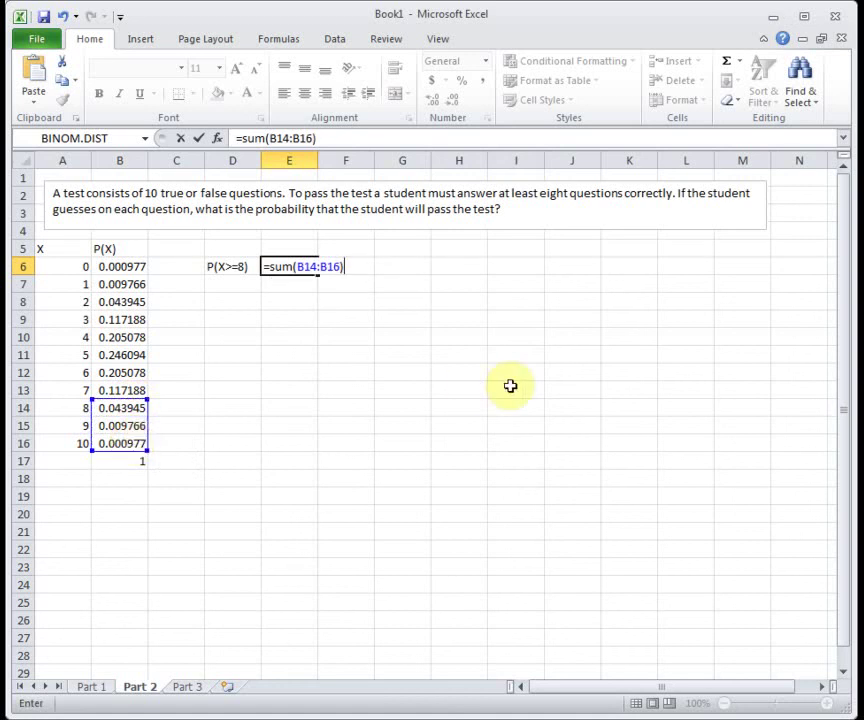
{"action": "key", "text": "Return"}
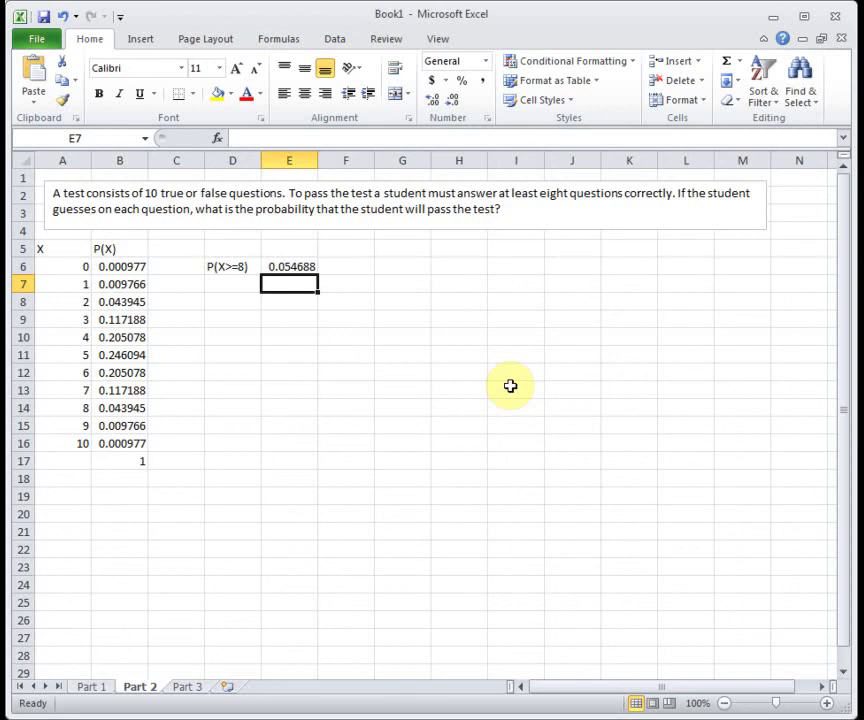
Open the formula in E6 to examine which P(X) cells it adds
{"action": "double_click", "coordinate": [301, 266]}
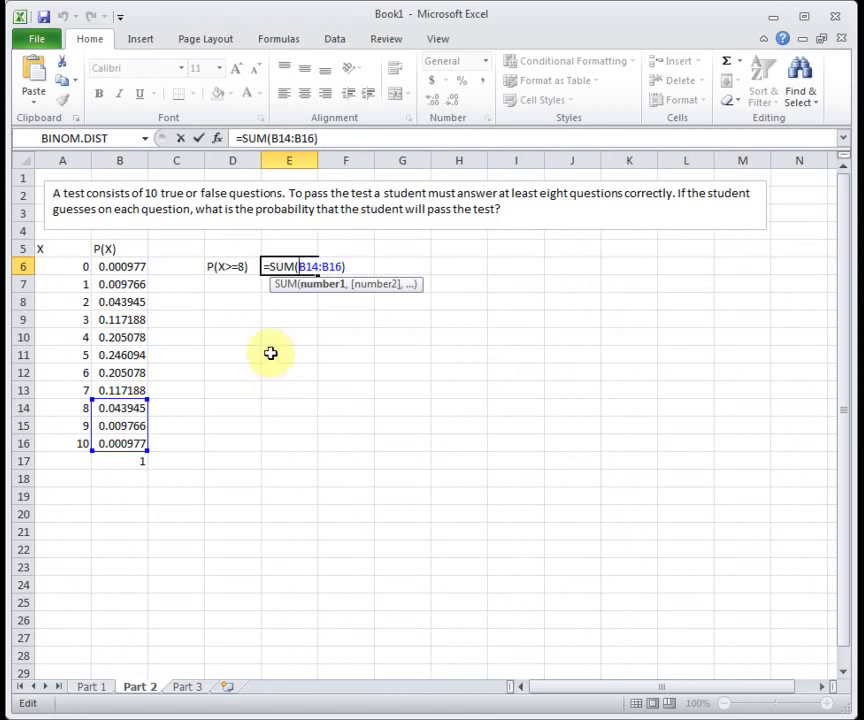
{"action": "left_click", "coordinate": [270, 353]}
{"action": "key", "text": "BackSpace"}
{"action": "key", "text": "BackSpace"}
{"action": "key", "text": "BackSpace"}
{"action": "key", "text": "Return"}
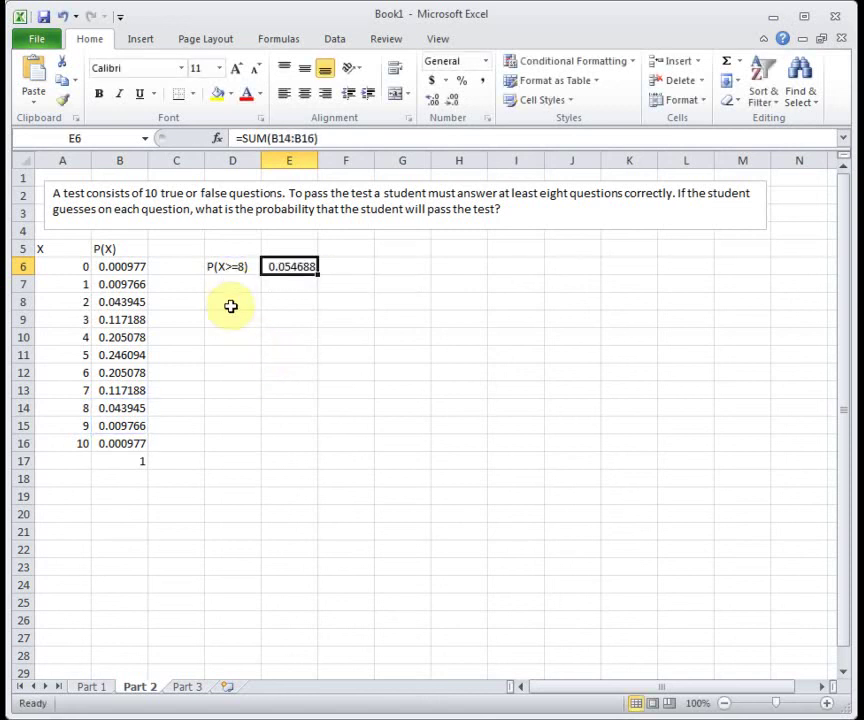
Enter the label P(X<3) in D8 and the formula =sum(B6:B8) in E8 beside it
{"action": "left_click", "coordinate": [230, 306]}
{"action": "type", "text": "P("}
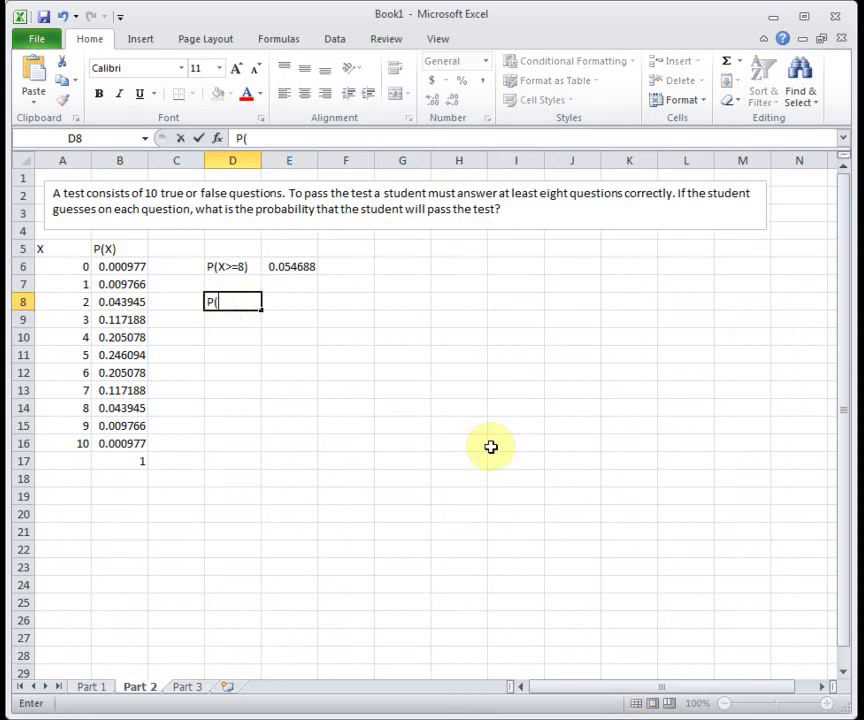
{"action": "type", "text": "X<3)"}
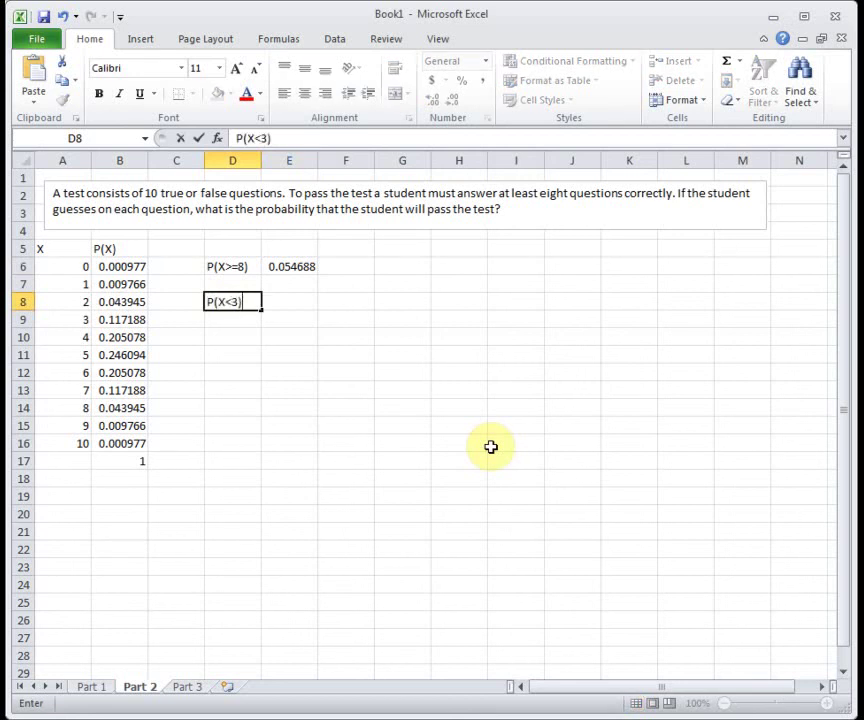
{"action": "left_click", "coordinate": [276, 301]}
{"action": "type", "text": "=sum("}
{"action": "left_click_drag", "start_coordinate": [116, 272], "coordinate": [116, 303]}
{"action": "type", "text": ")"}
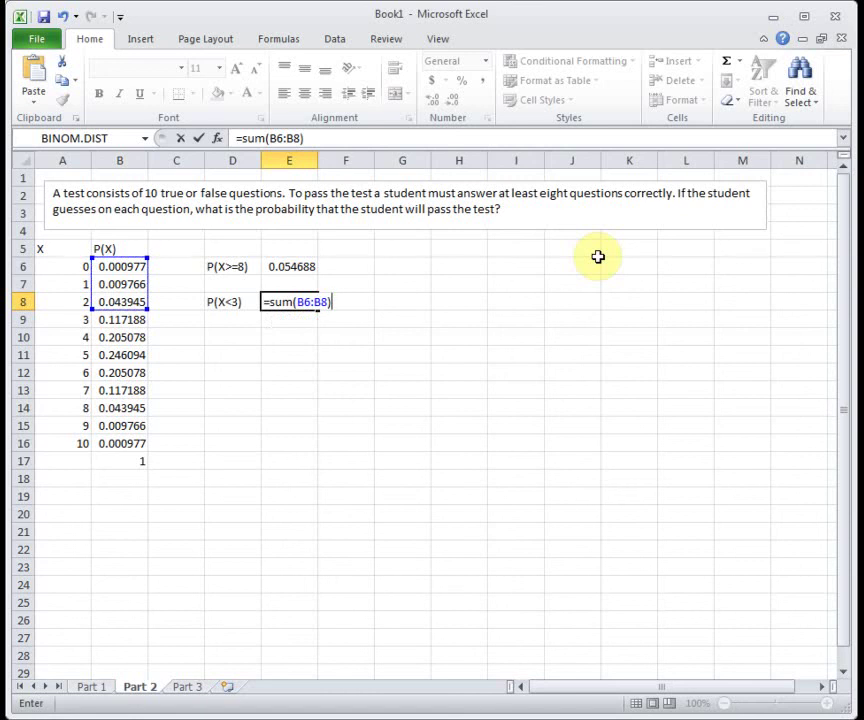
{"action": "key", "text": "Return"}
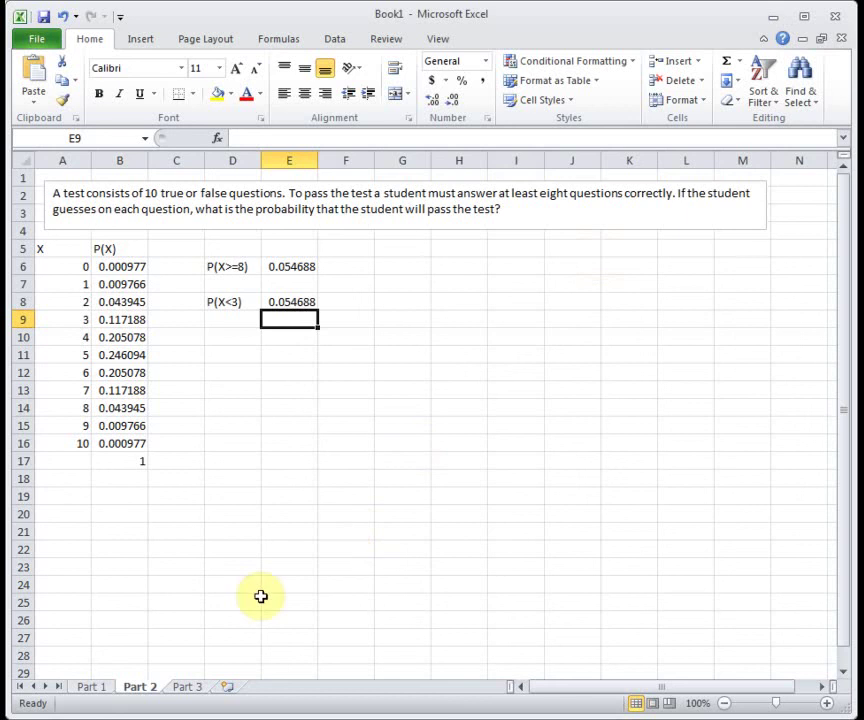
On the Part 3 sheet, label A6 mu and calculate the mean in B6 with =10*0.5
{"action": "left_click", "coordinate": [188, 692]}
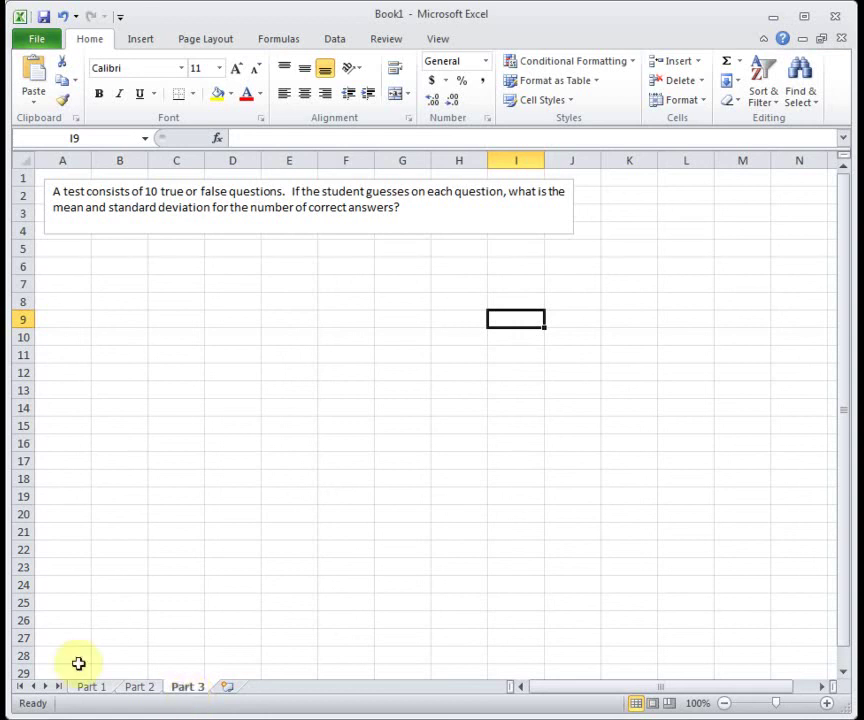
{"action": "left_click", "coordinate": [71, 263]}
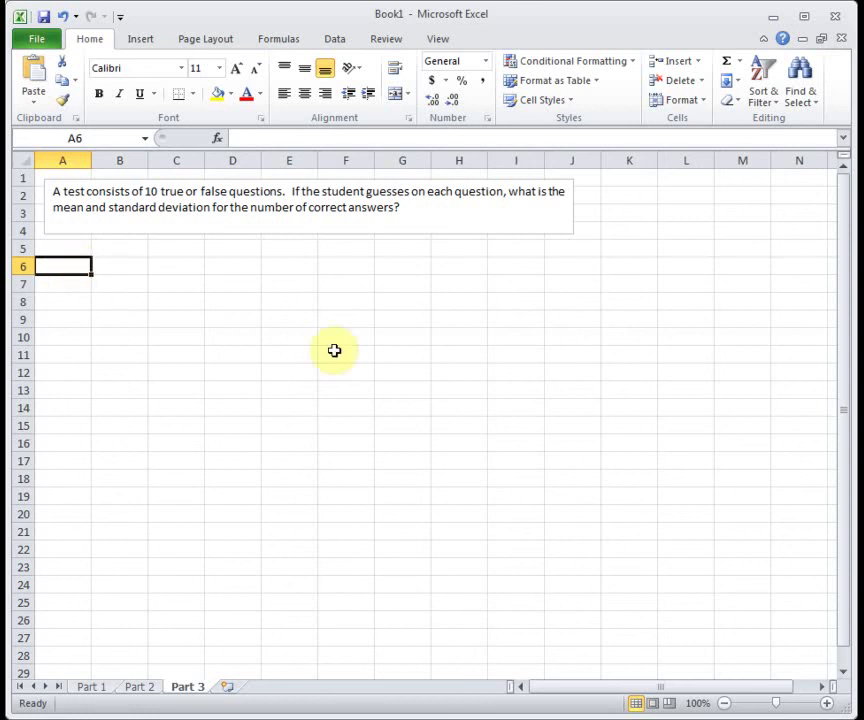
{"action": "type", "text": "mu"}
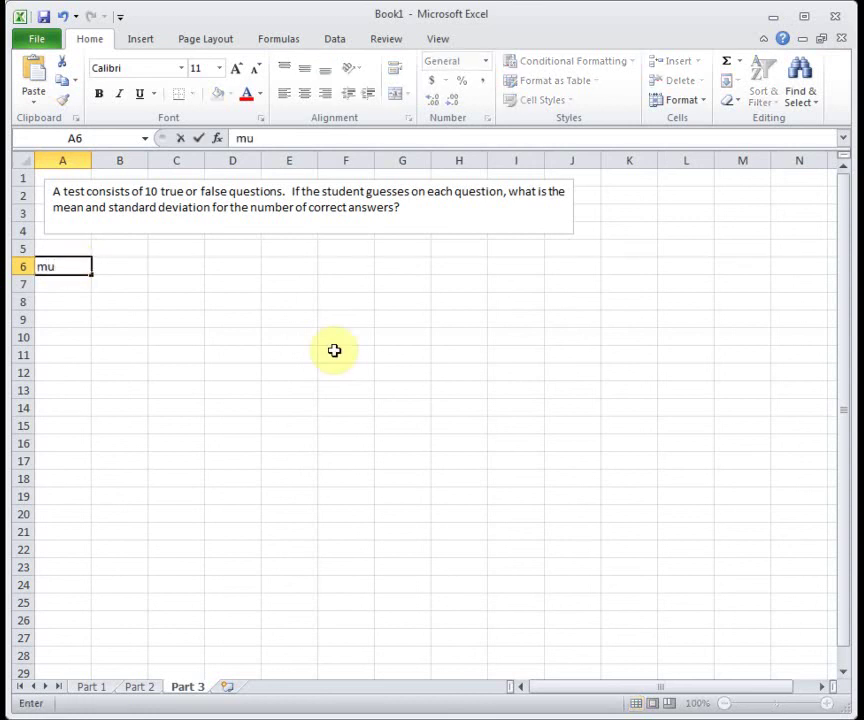
{"action": "key", "text": "Tab"}
{"action": "type", "text": "="}
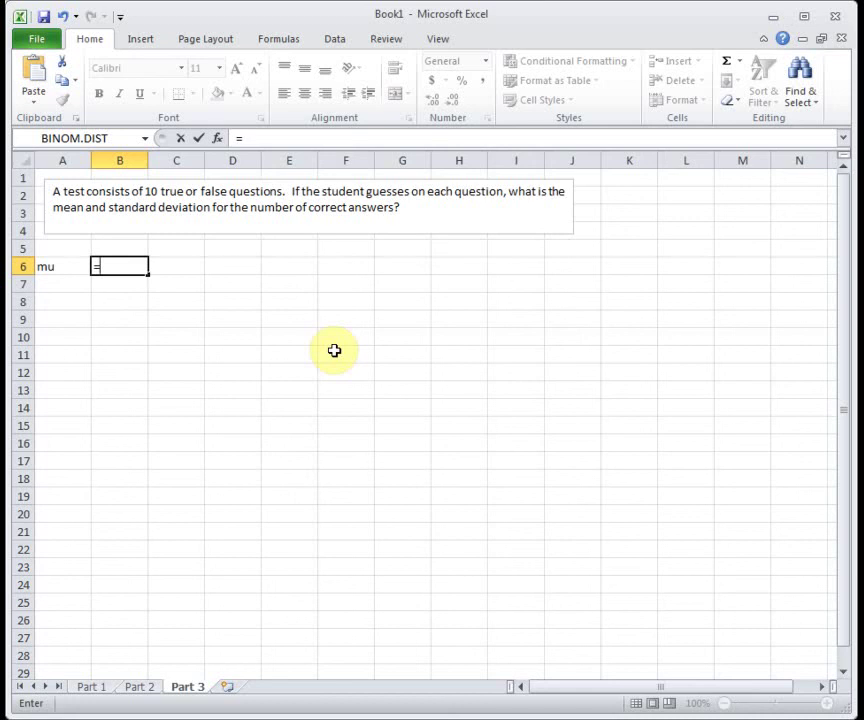
{"action": "type", "text": "10*0.4"}
{"action": "key", "text": "BackSpace"}
{"action": "type", "text": "5"}
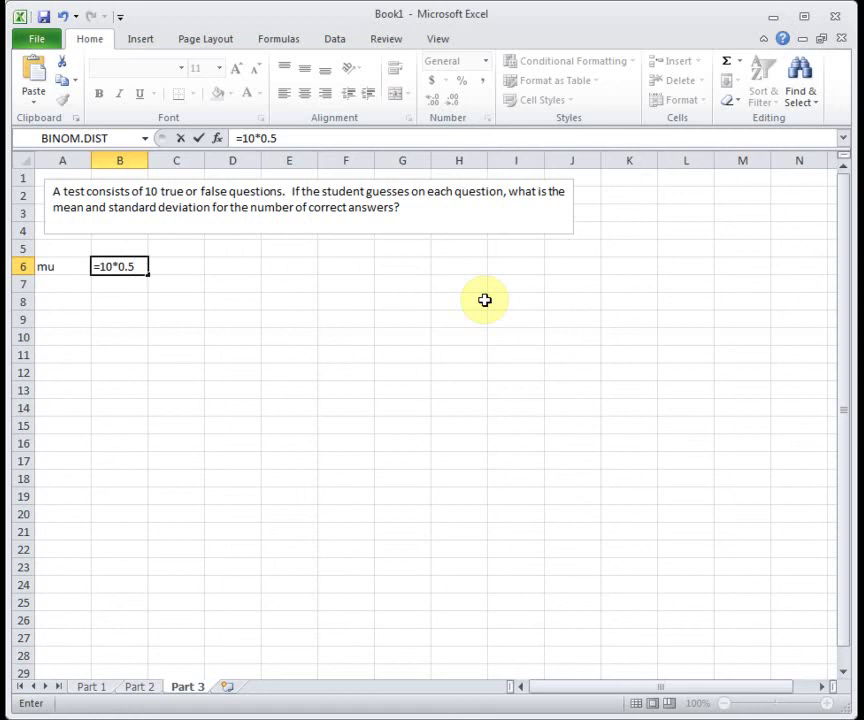
{"action": "key", "text": "Return"}
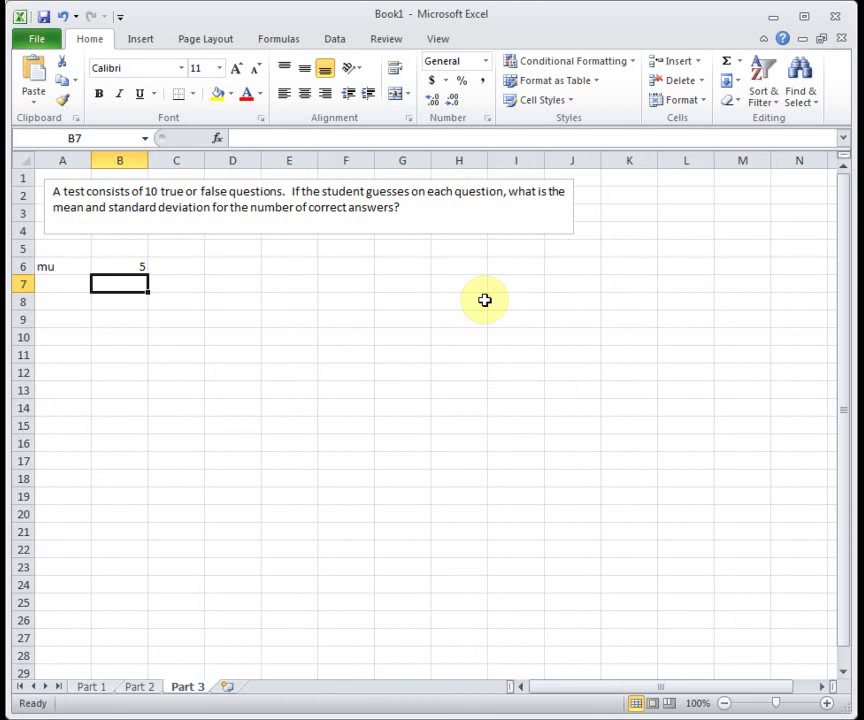
Label A7 sigma and calculate the standard deviation in B7 with =sqrt(10*0.5*0.5)
{"action": "key", "text": "Left"}
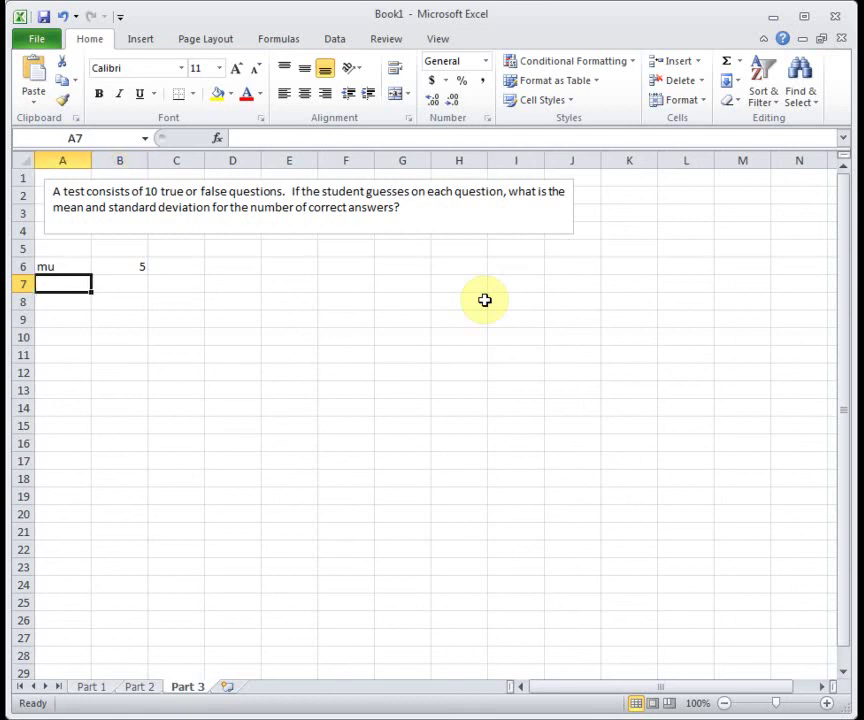
{"action": "type", "text": "sigma"}
{"action": "key", "text": "Tab"}
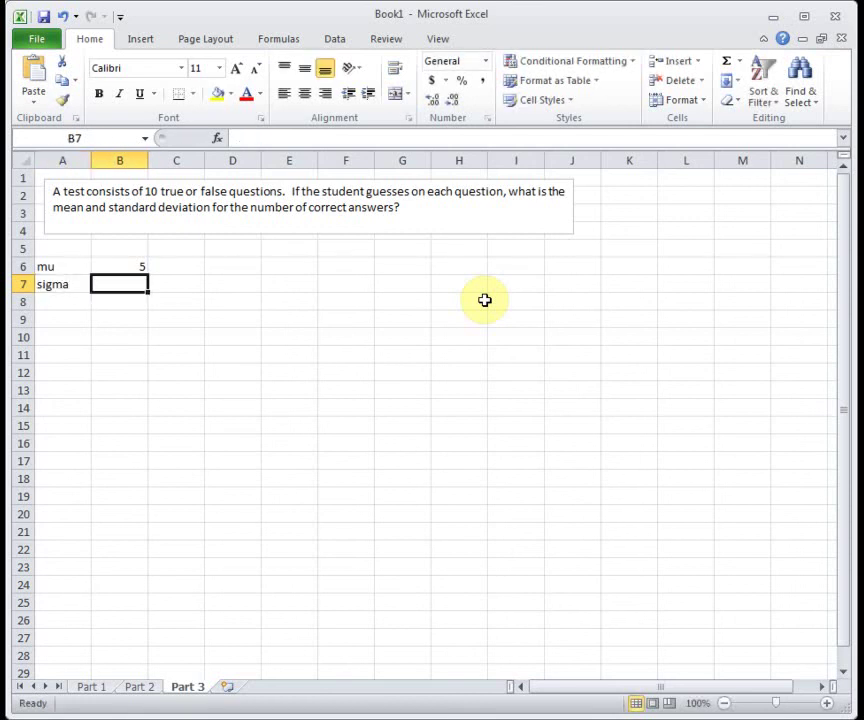
{"action": "type", "text": "=sqrt"}
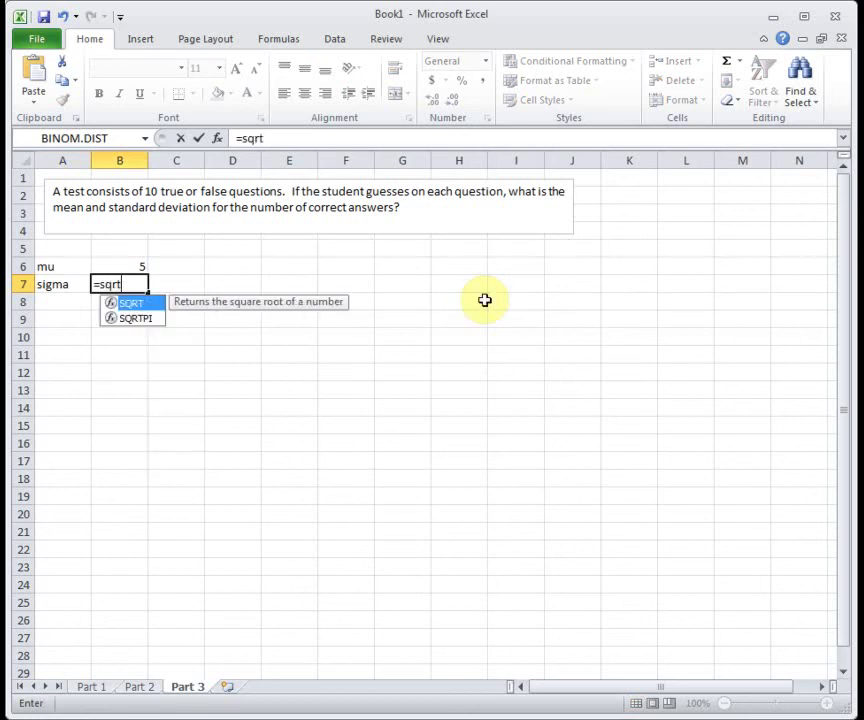
{"action": "type", "text": "(10"}
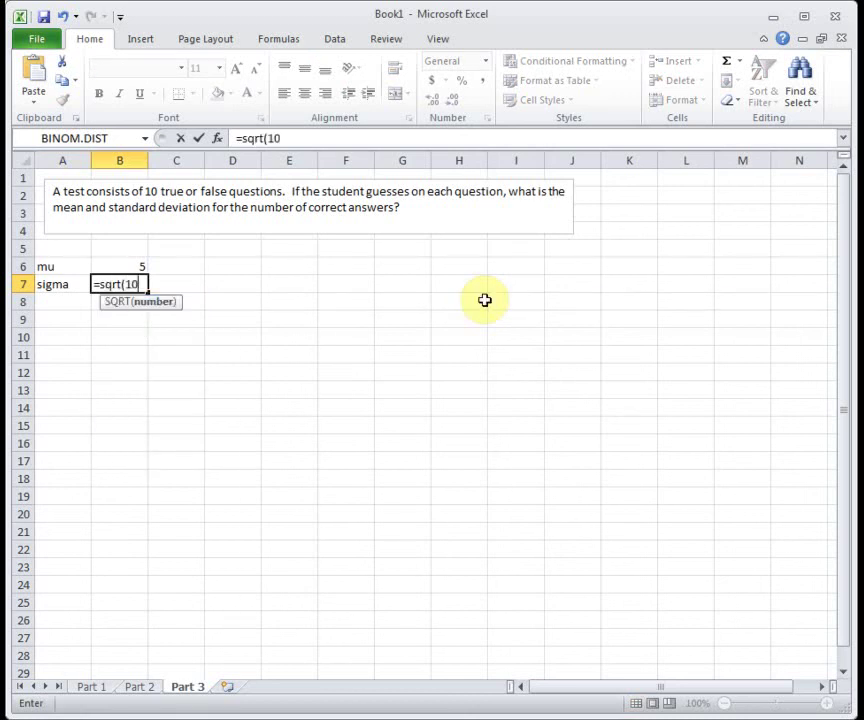
{"action": "type", "text": "*0.5*0.5)"}
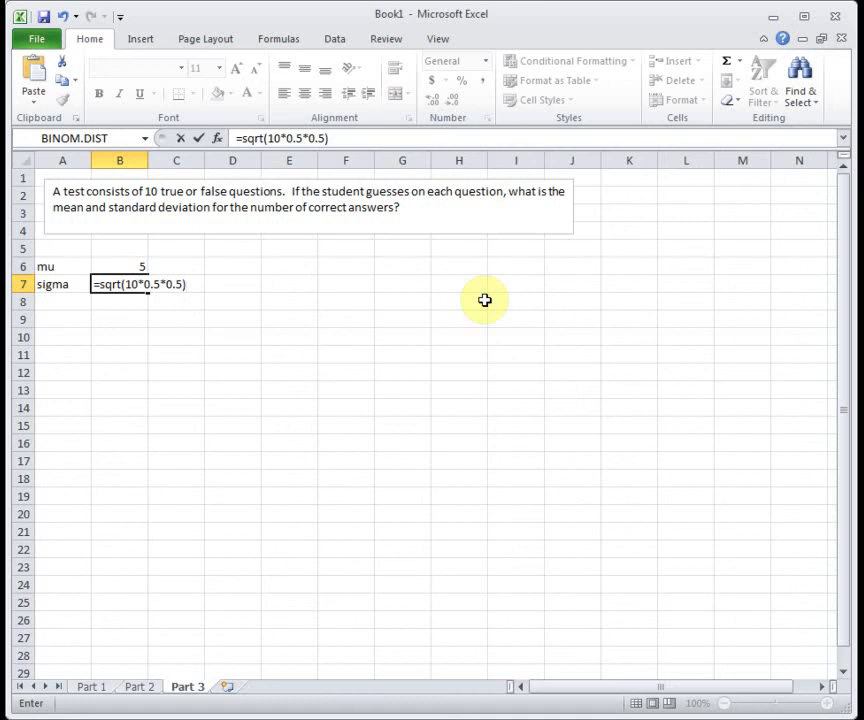
{"action": "key", "text": "Return"}
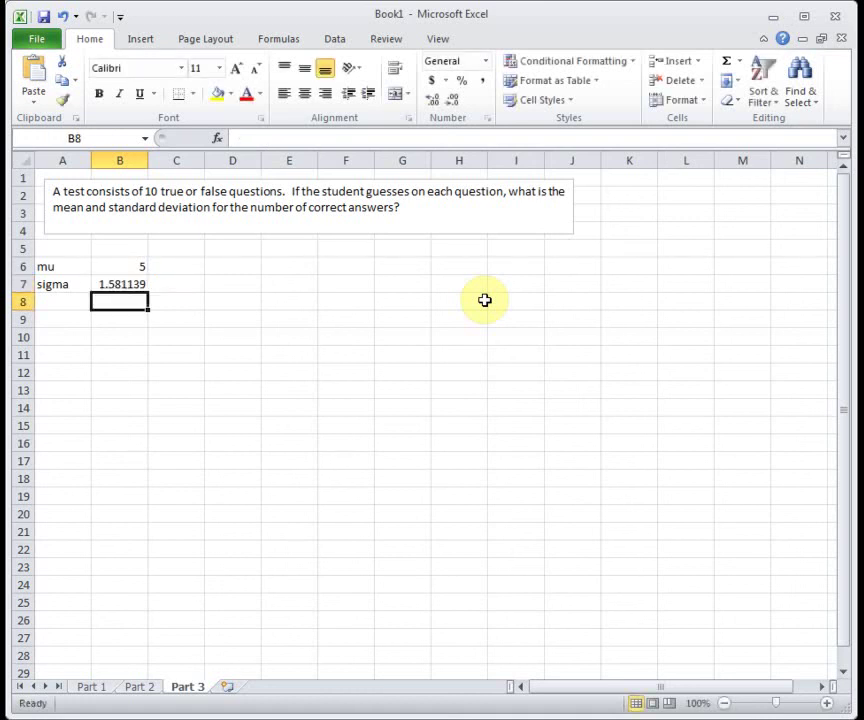